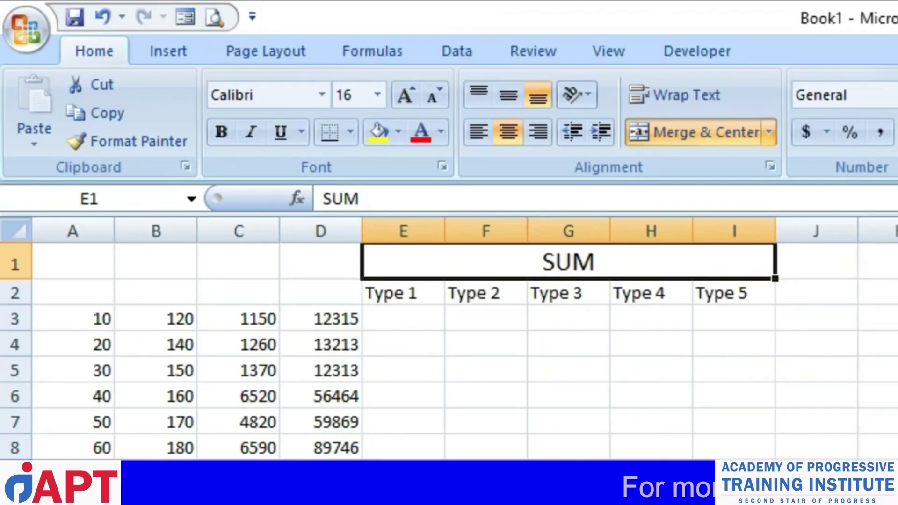
Step: Examine the merged SUM heading and the Type 1 to Type 5 column labels beneath it
key(Down)
key(Right)
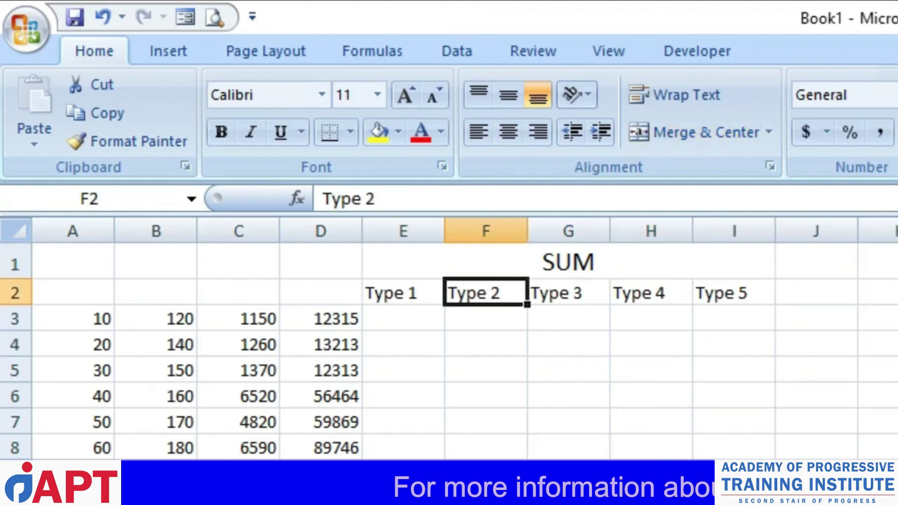
key(Right)
key(Right)
key(Right)
key(shift+Left)
key(shift+Left)
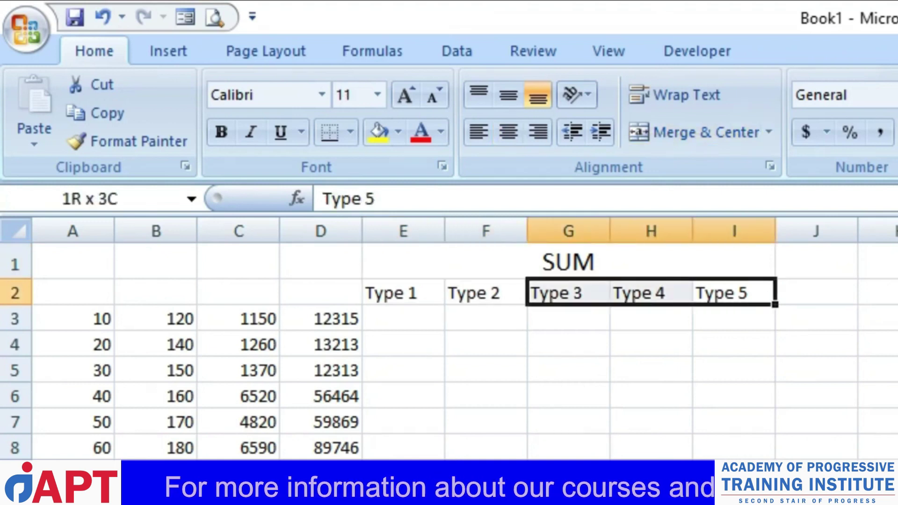
key(shift+Left)
key(shift+Left)
key(shift+Up)
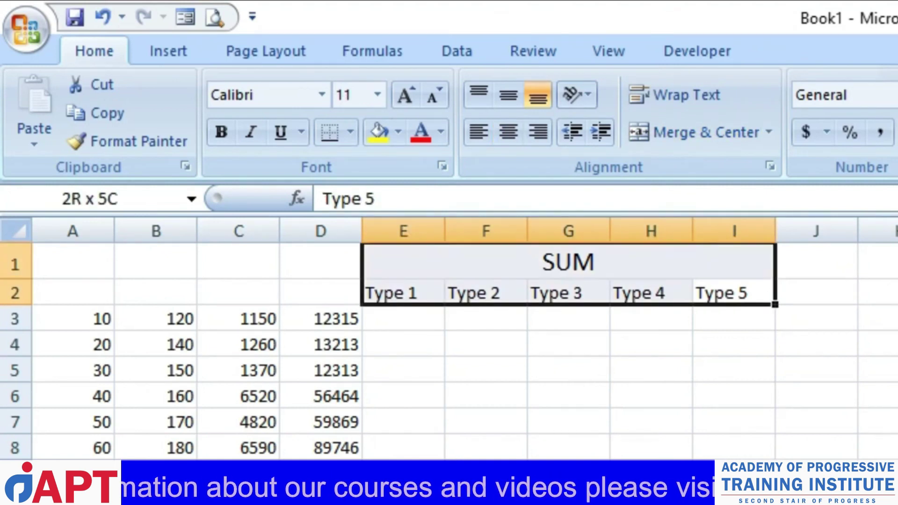
key(Down)
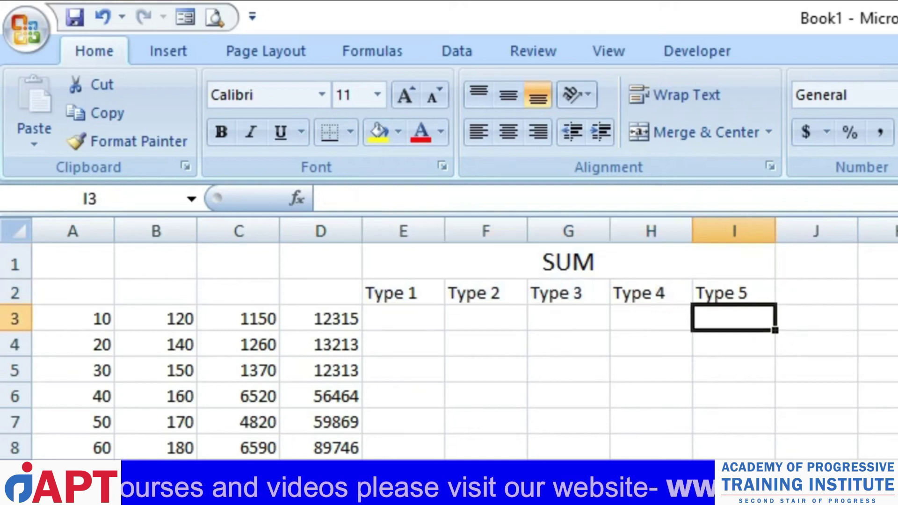
key(Left)
key(Left)
key(Left)
key(Left)
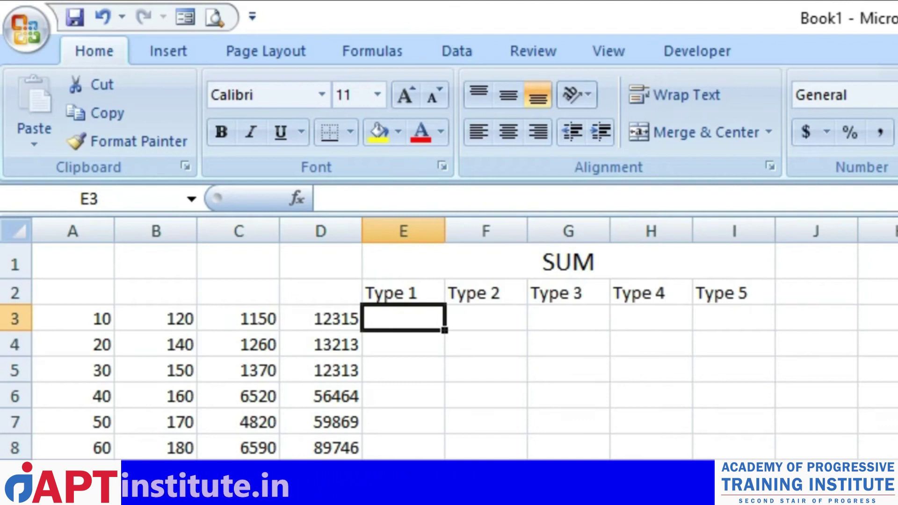
key(Up)
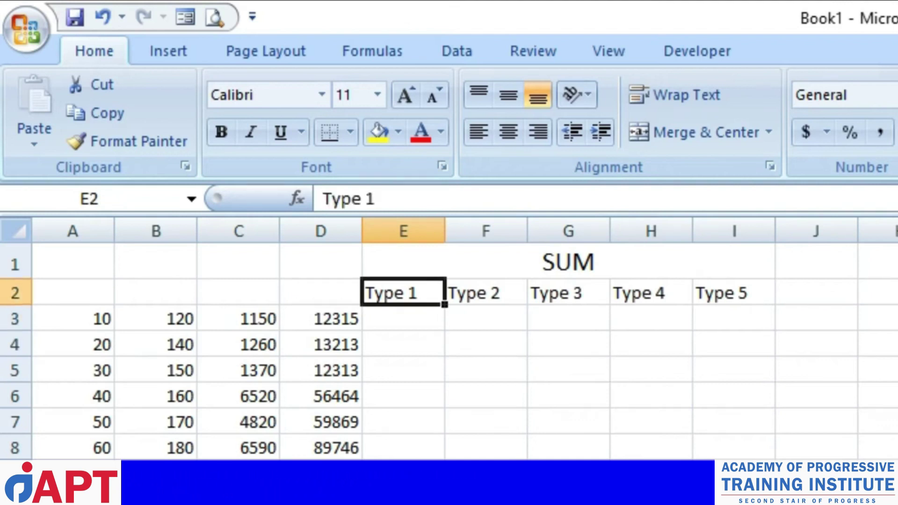
key(Right)
key(Right)
key(Right)
key(Right)
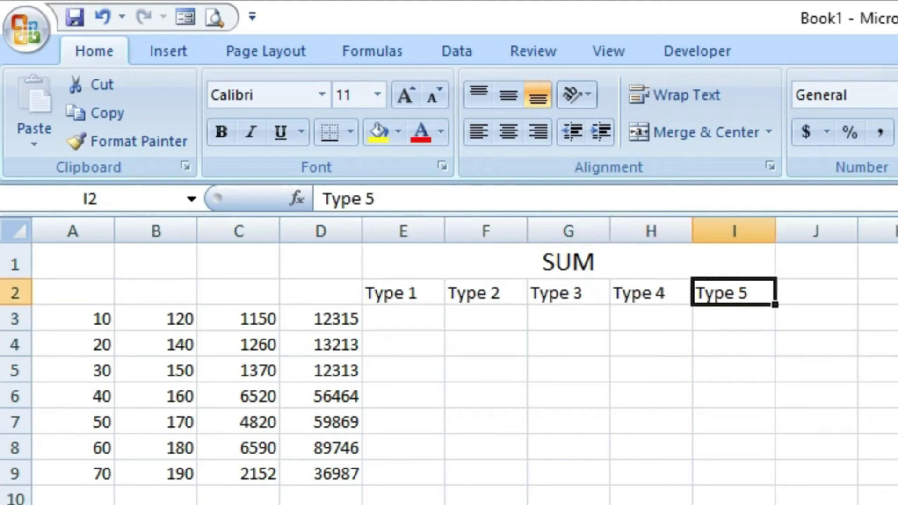
key(Left)
key(Left)
key(Left)
key(Left)
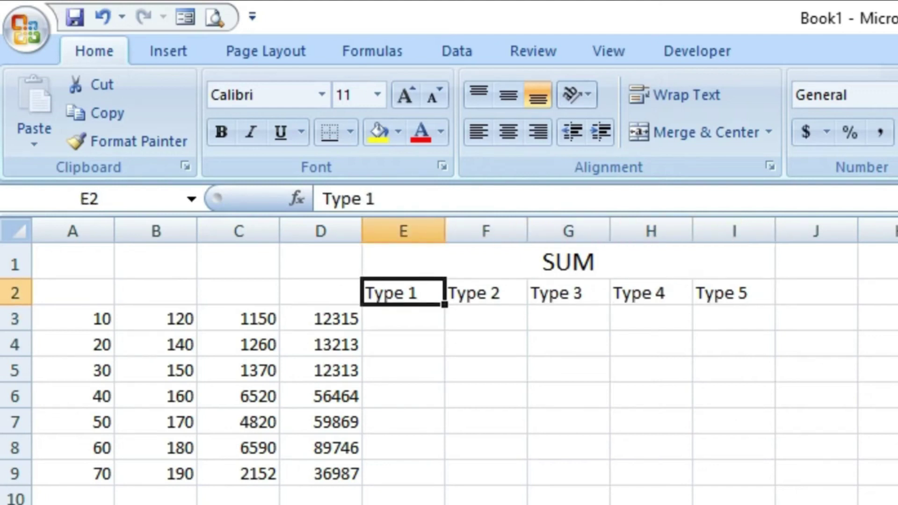
Step: Enter the formula =A3+B3 in cell E3 under the Type 1 label
key(Down)
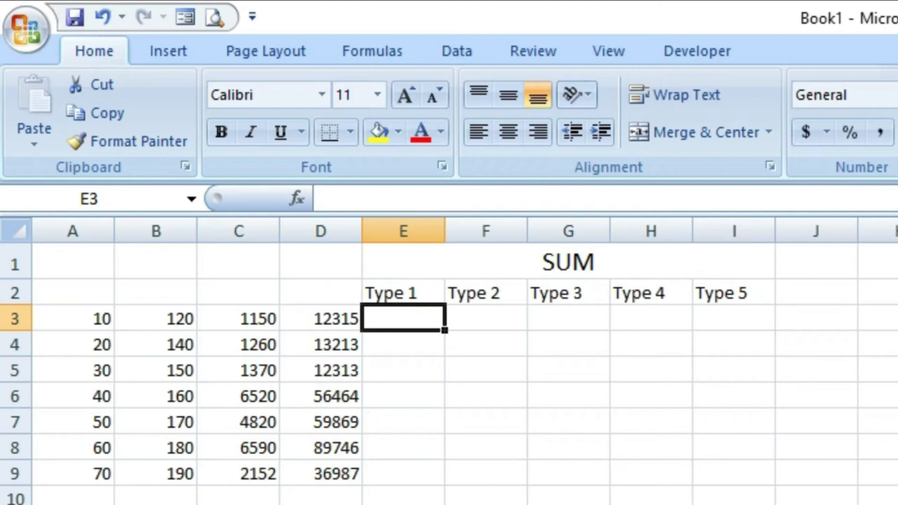
key(Down)
key(Up)
key(Left)
key(Left)
key(Left)
key(Right)
key(Right)
key(Right)
text(=)
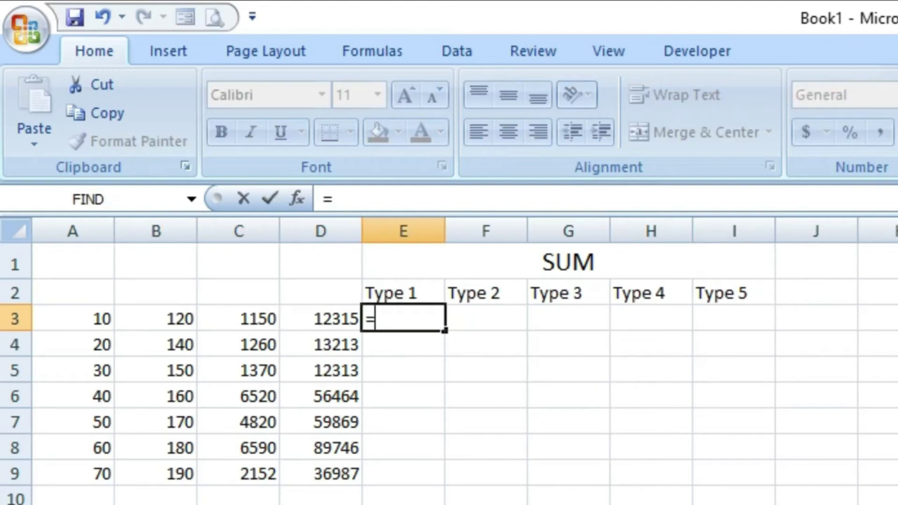
text(a3)
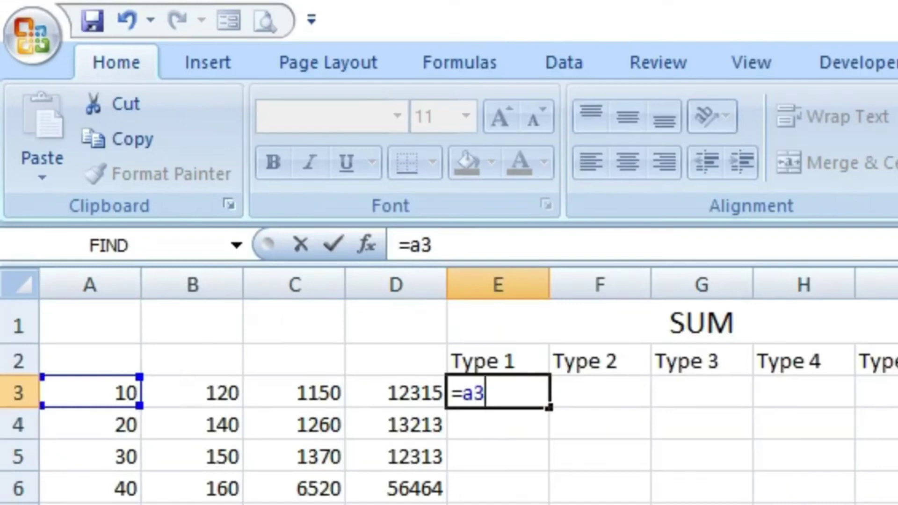
text(+b3)
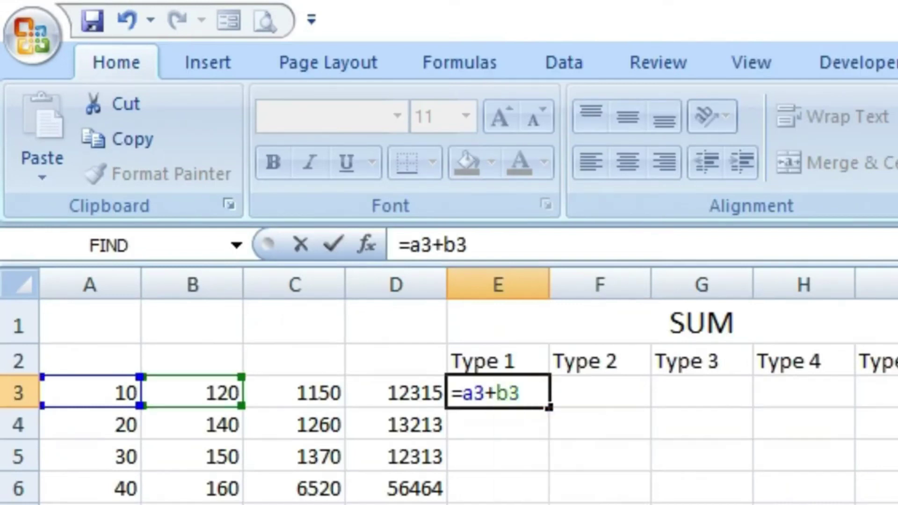
key(Return)
Step: Extend the formula in cell E3 to =A3+B3+C3+D3
key(Up)
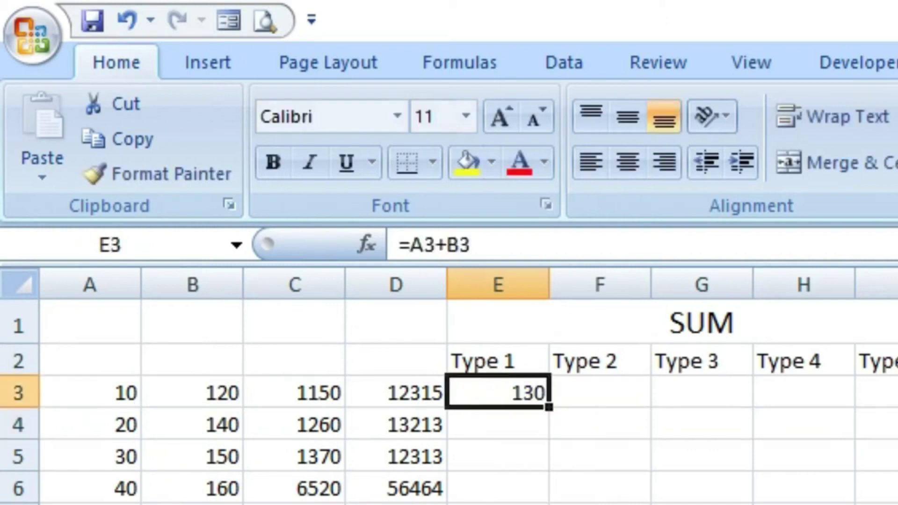
key(F2)
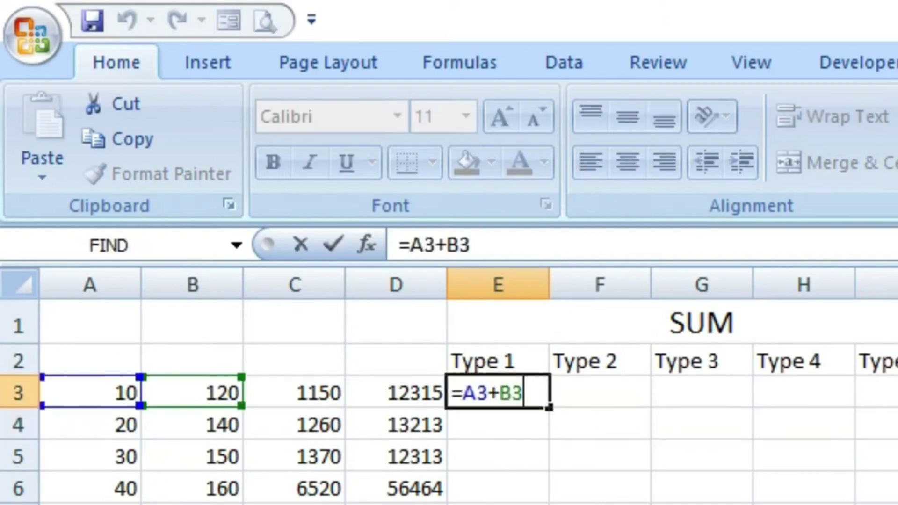
text(+c3+d3)
key(Return)
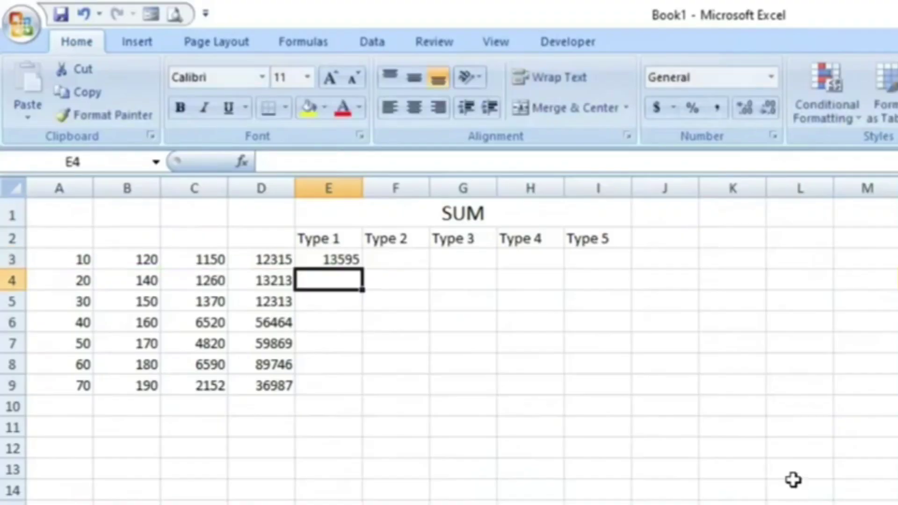
Step: Copy the sum formula from cell E3 down the Type 1 column through E9
key(Up)
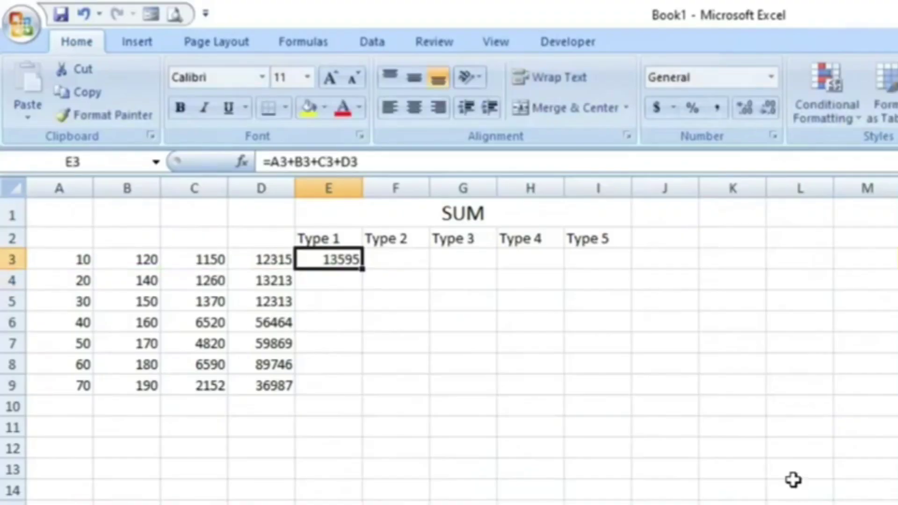
key(ctrl+c)
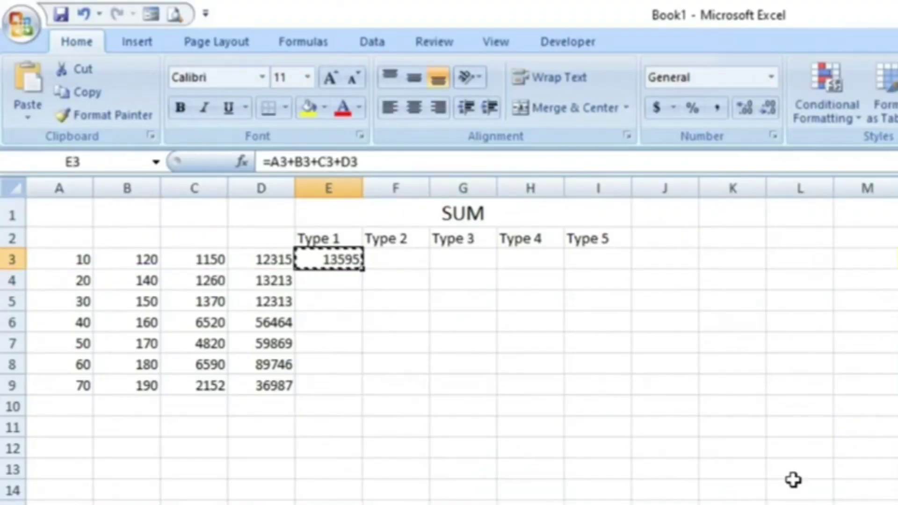
key(shift+Down)
key(shift+Down)
key(shift+Down)
key(shift+Down)
key(shift+Down)
key(shift+Down)
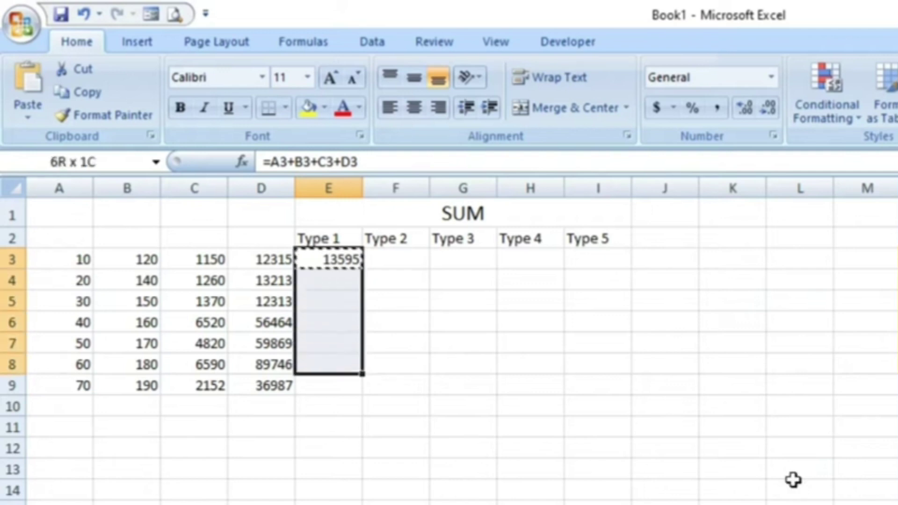
key(Return)
key(Down)
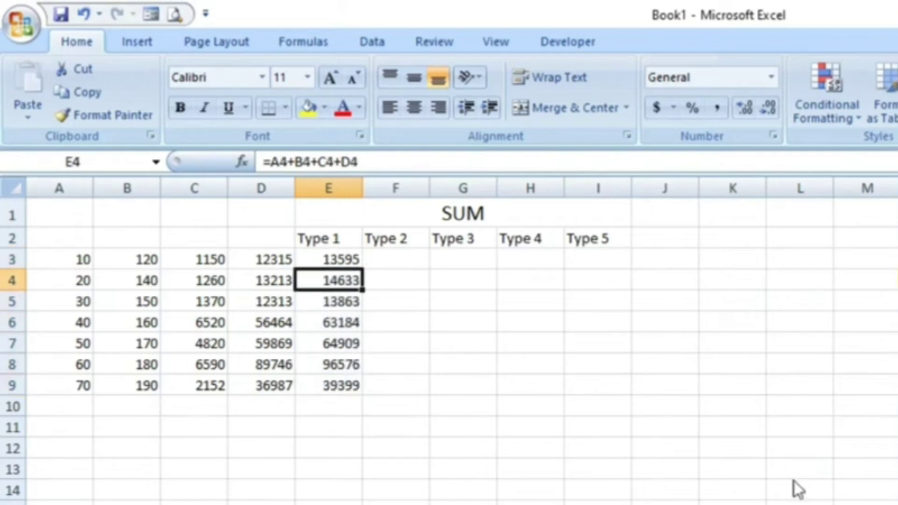
key(Up)
key(Up)
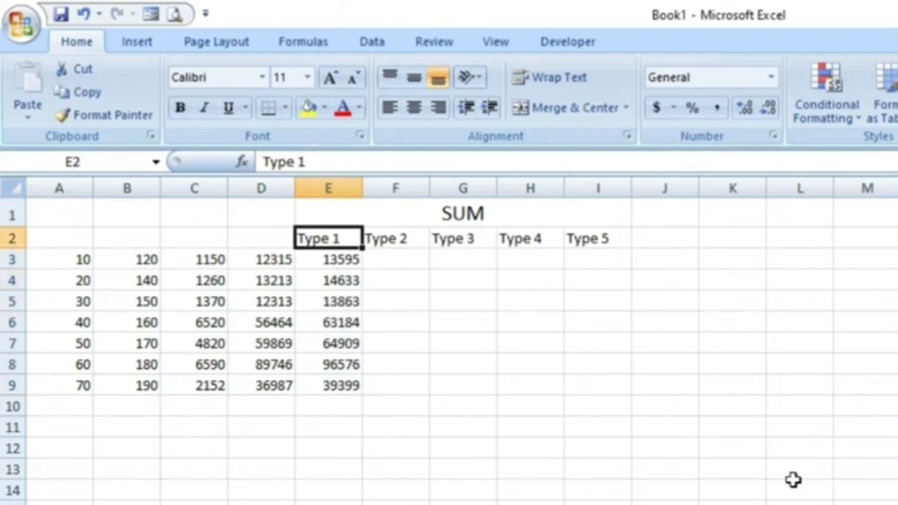
Step: Re-enter the formula =A3+B3+C3+D3 in cell E3, picking each referenced cell on the sheet
key(Down)
text(=)
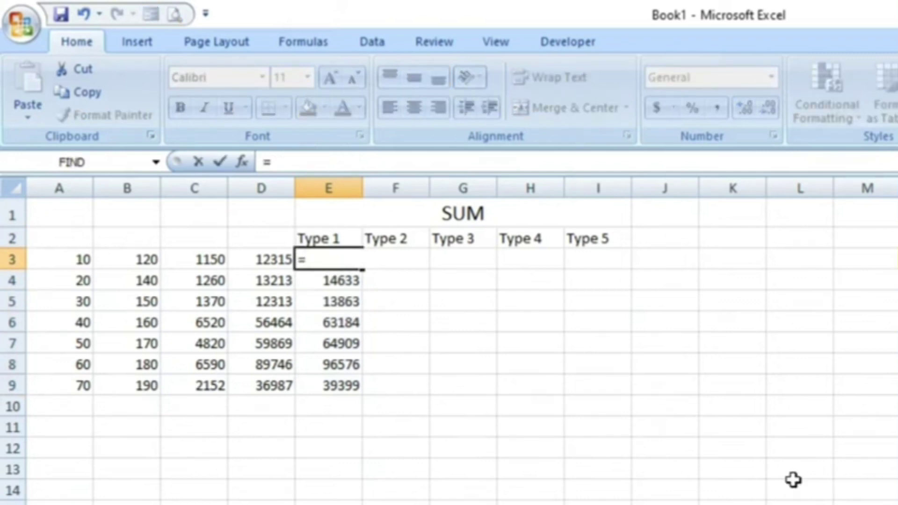
click(89, 261)
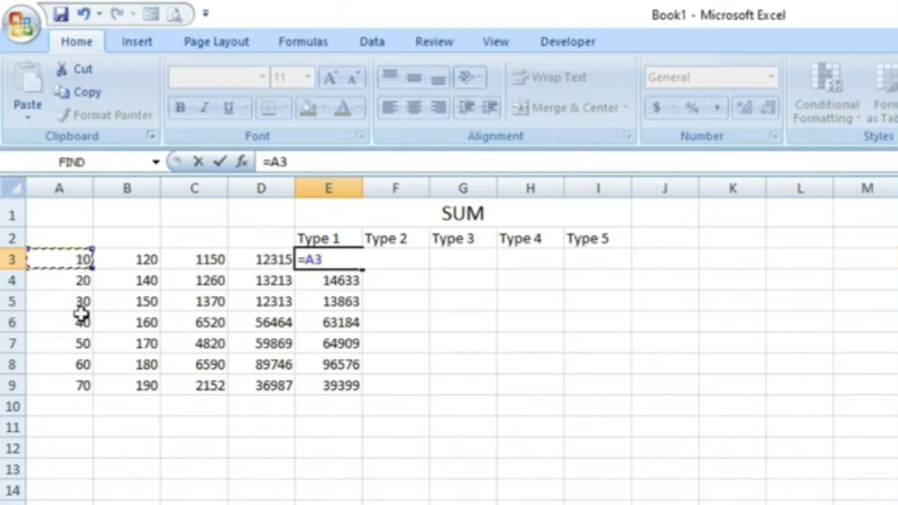
text(+)
click(129, 261)
text(+)
click(184, 259)
text(+)
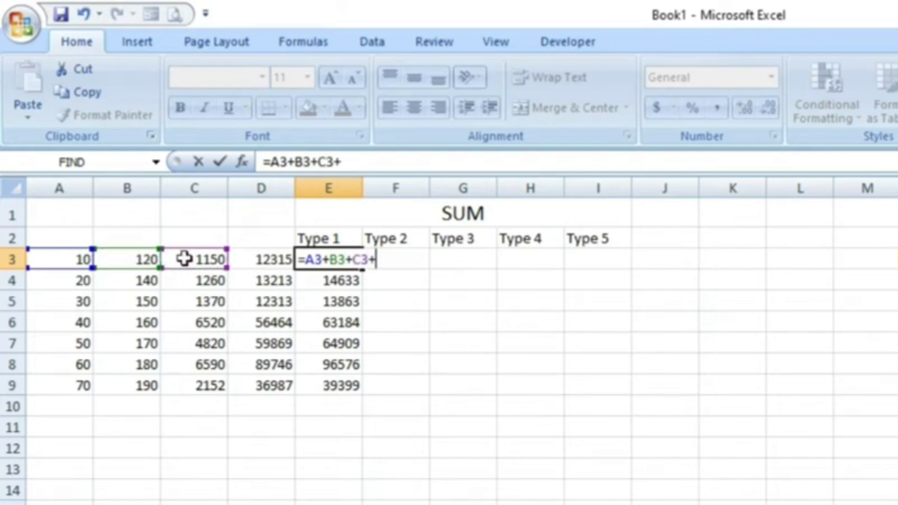
click(257, 259)
key(Return)
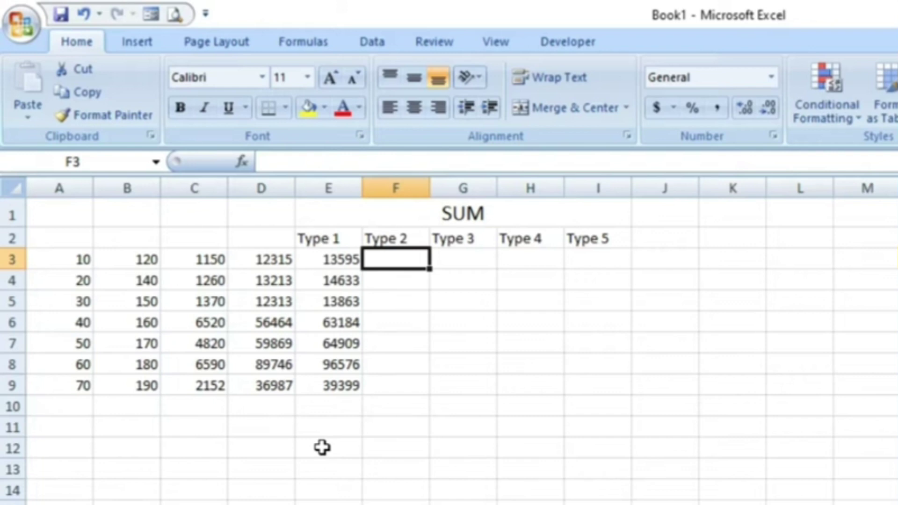
Step: Enter the formula =A3+C3+E3 in cell F3 under Type 2 and review its cell references
text(=)
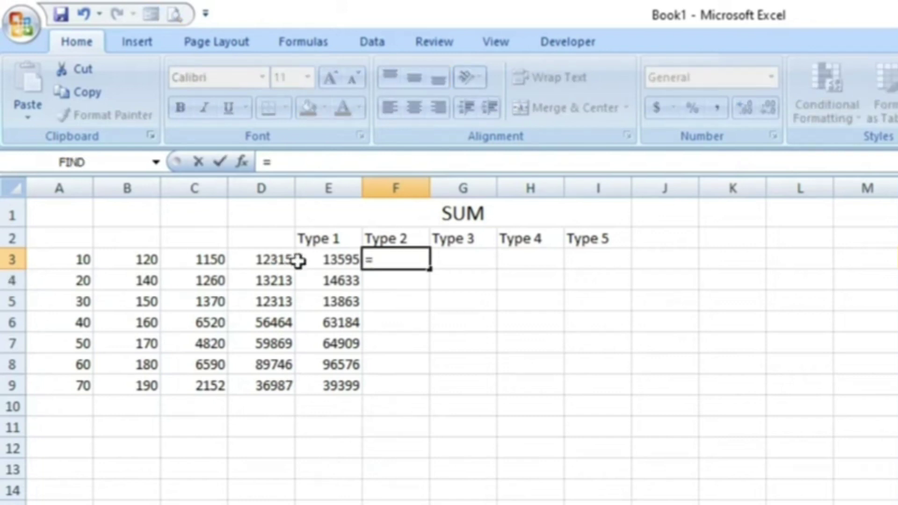
click(70, 261)
text(+)
click(255, 324)
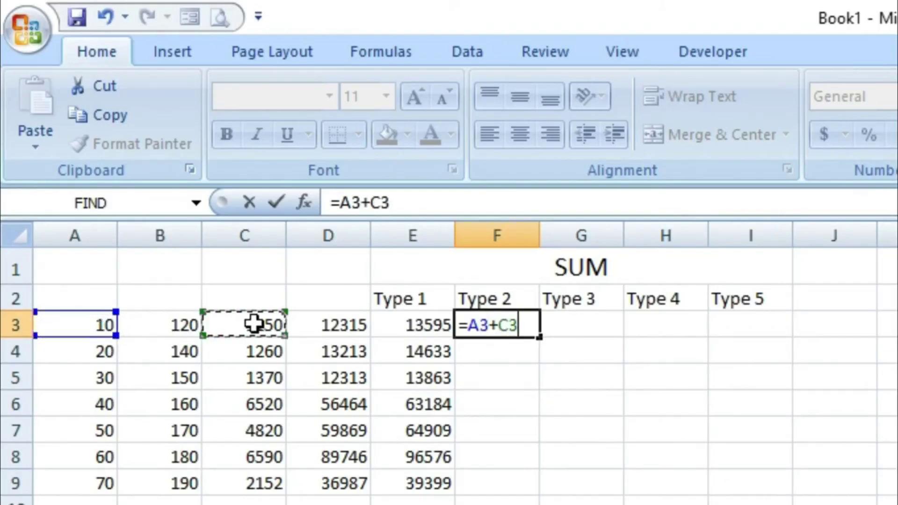
text(+)
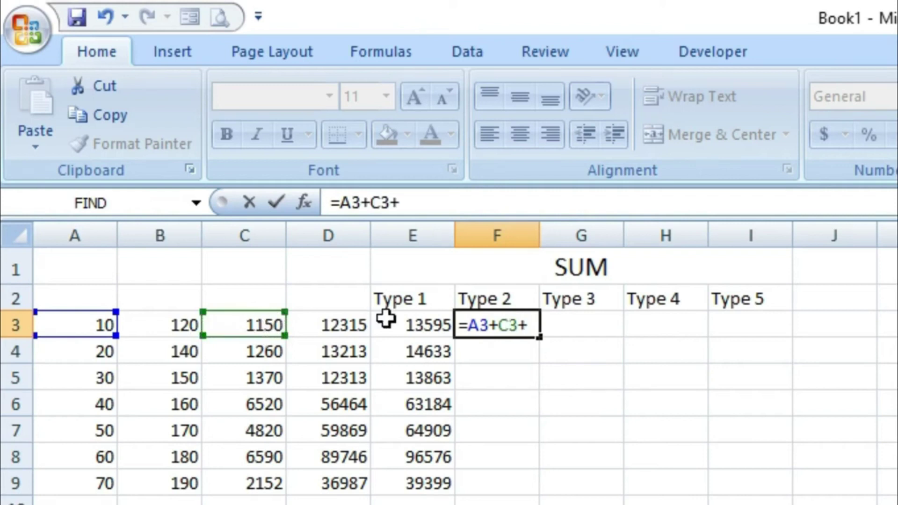
click(410, 323)
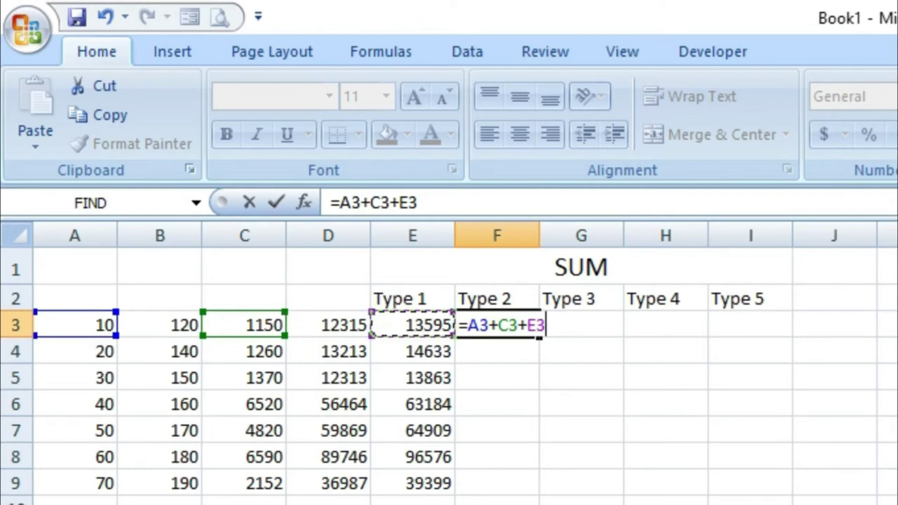
key(Return)
key(Up)
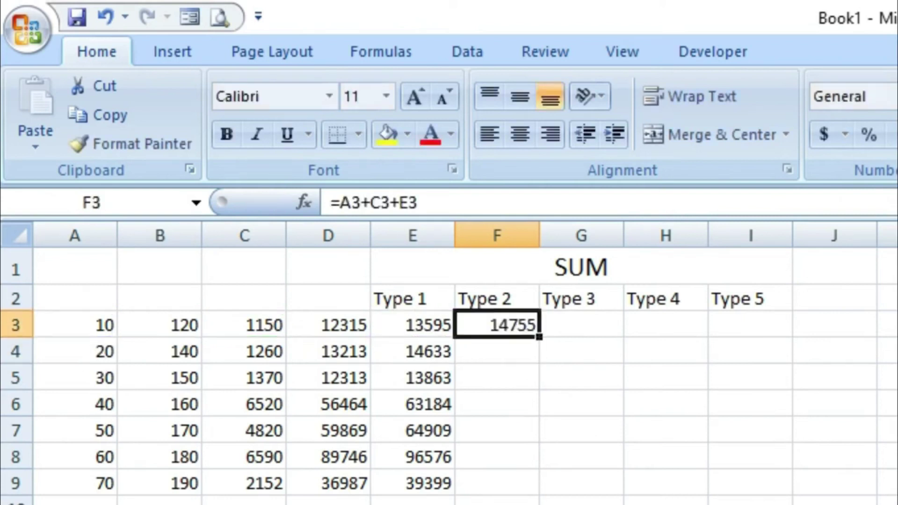
key(F2)
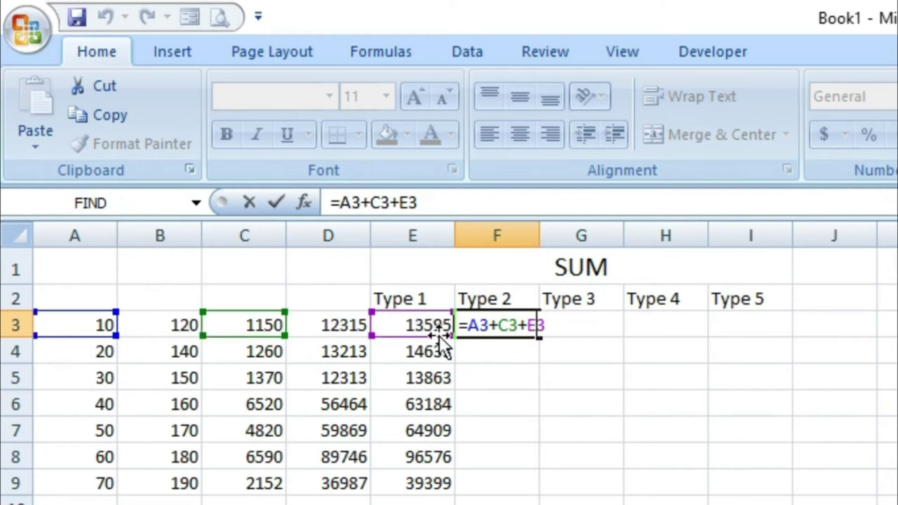
key(ctrl+Return)
Step: Enter the formula =A3+D3+E3 in cell F3 under Type 2, picking each referenced cell, and review its references
text(=)
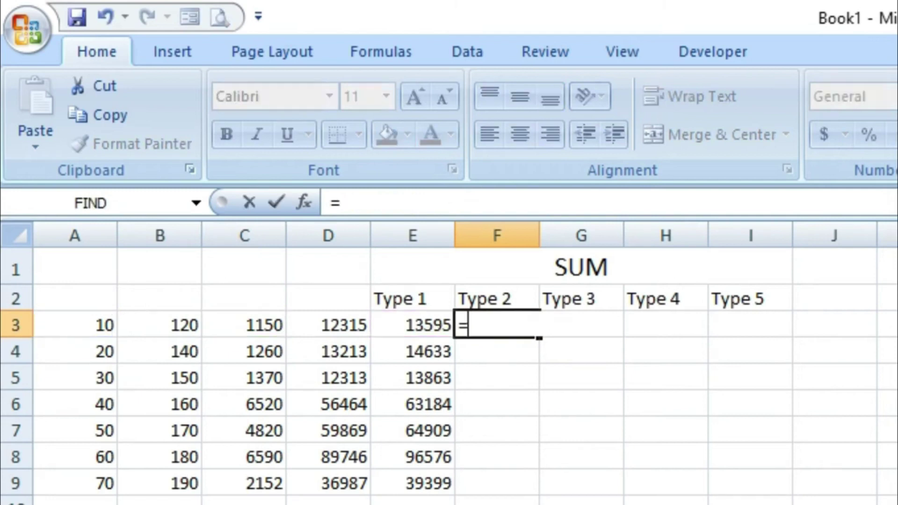
click(94, 331)
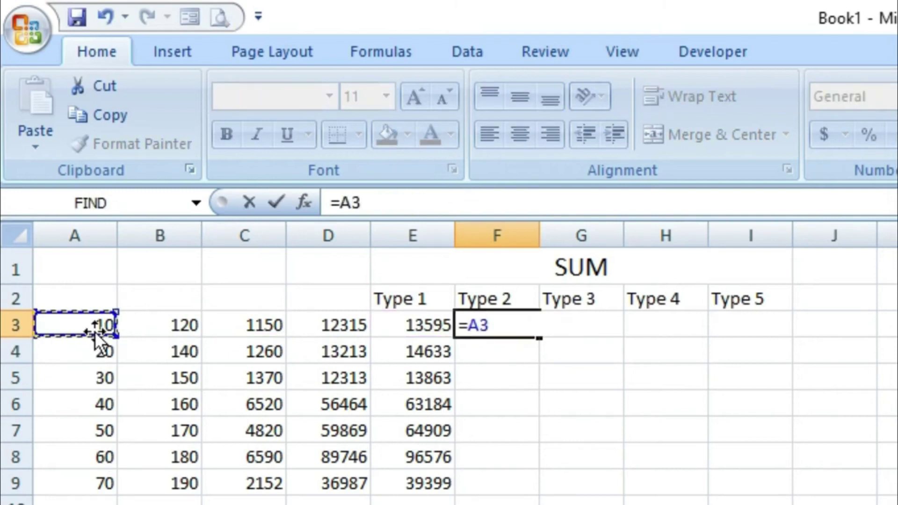
text(+)
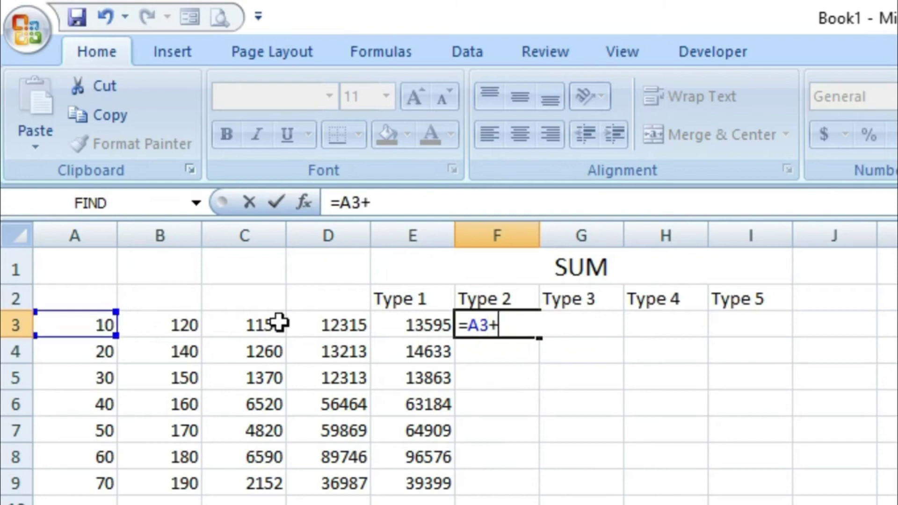
click(321, 324)
text(+)
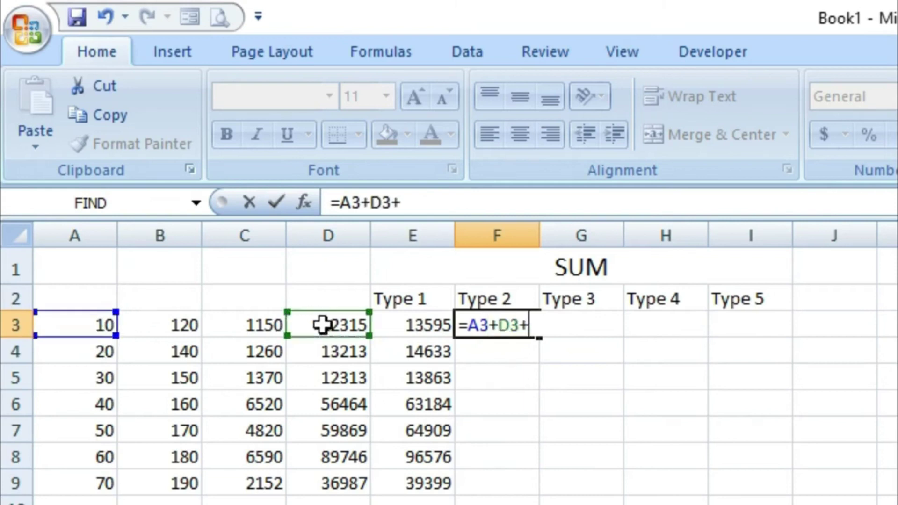
click(425, 325)
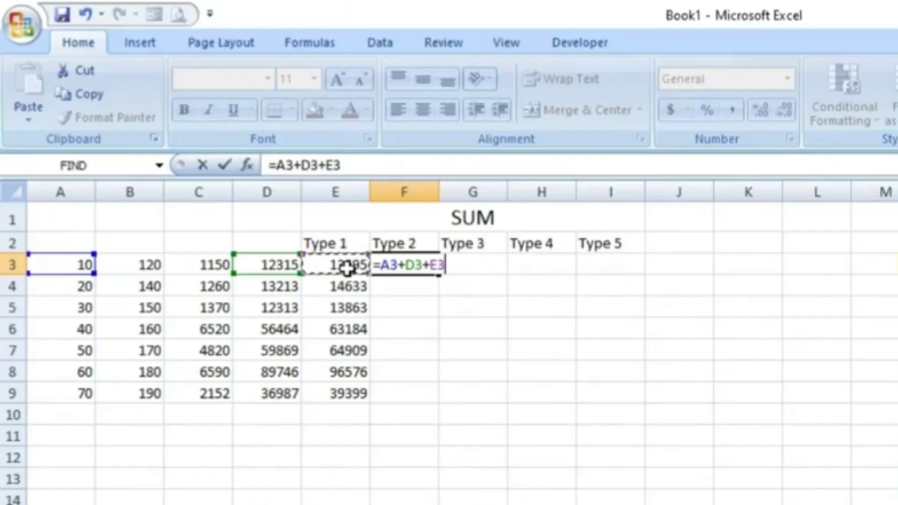
key(Return)
key(Up)
key(F2)
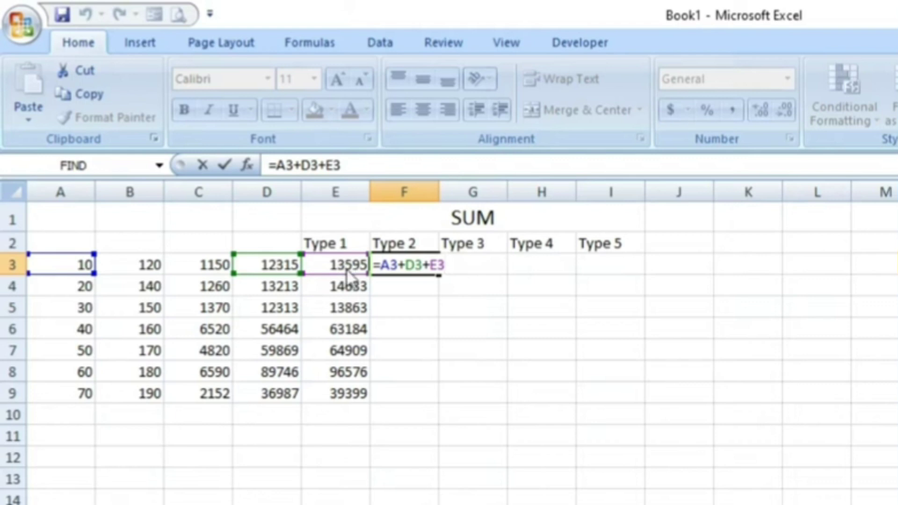
key(Return)
key(Up)
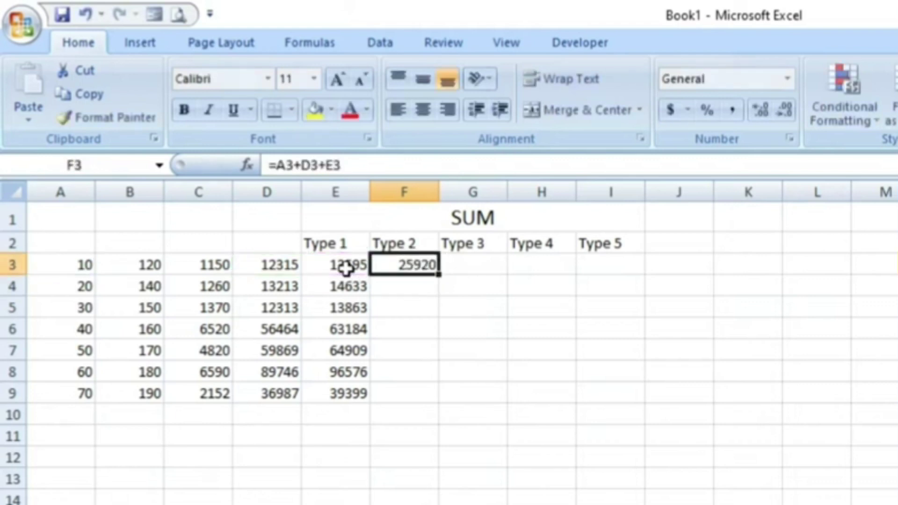
Step: Enter the formula =SUM(A3:F3) in cell G3 under Type 3
key(Right)
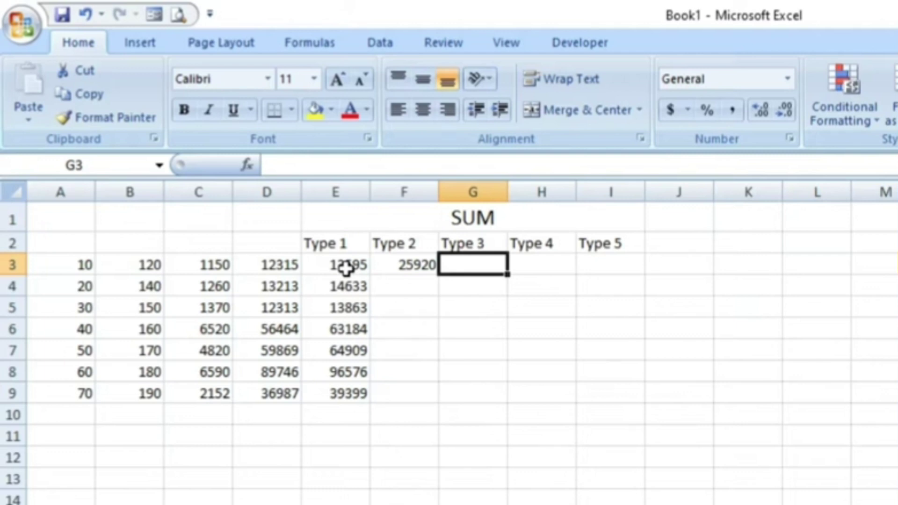
text(=sum)
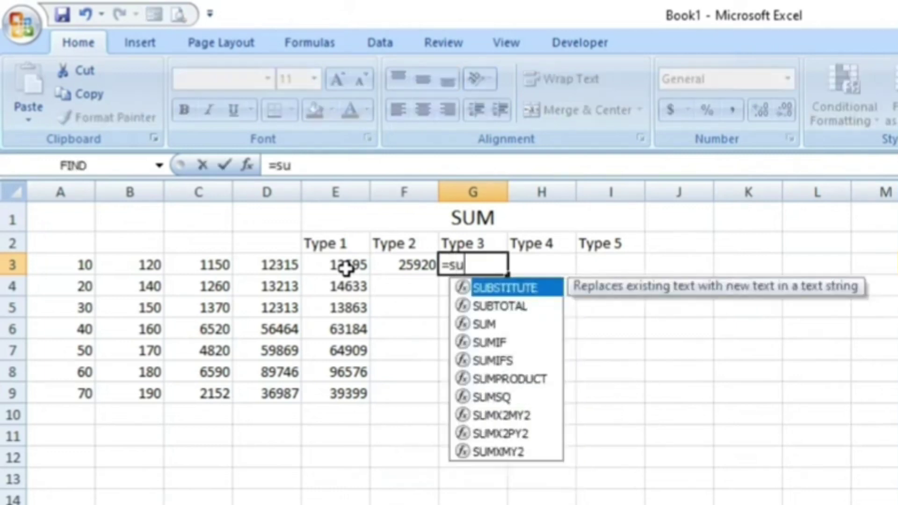
text(()
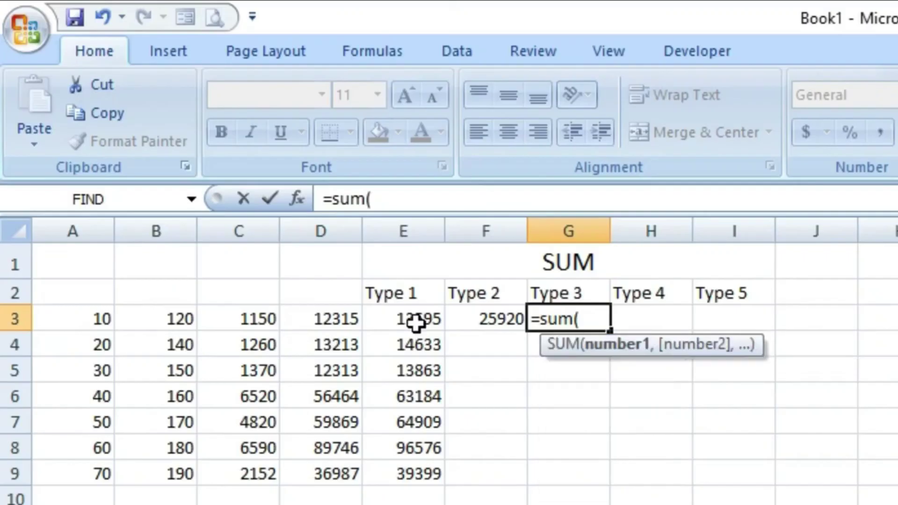
click(84, 321)
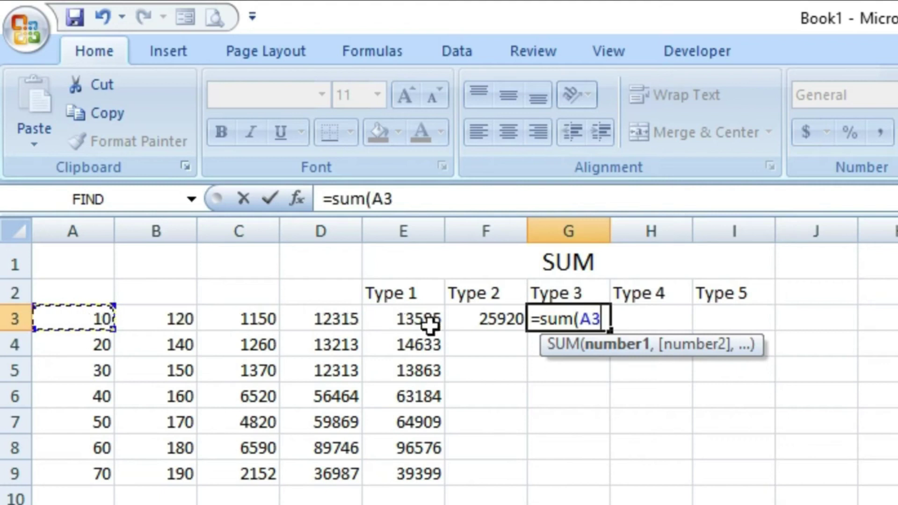
shift+click(474, 316)
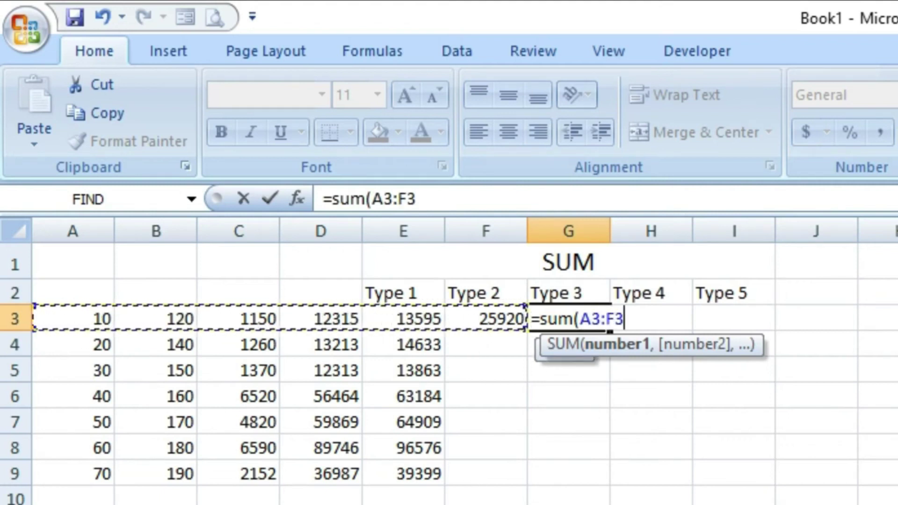
text())
key(Return)
key(Up)
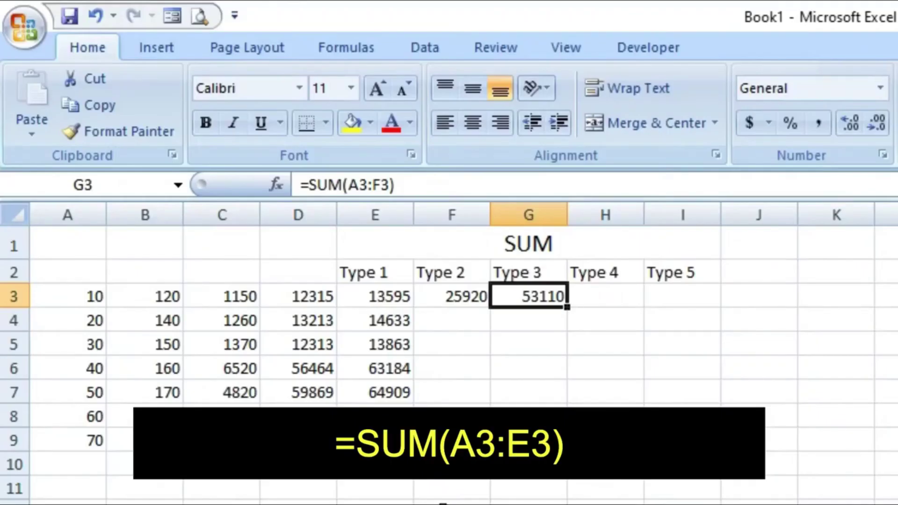
Step: Replace the formula in cell G3 with =SUM(A3:E3), selecting the range on the sheet
text(=s)
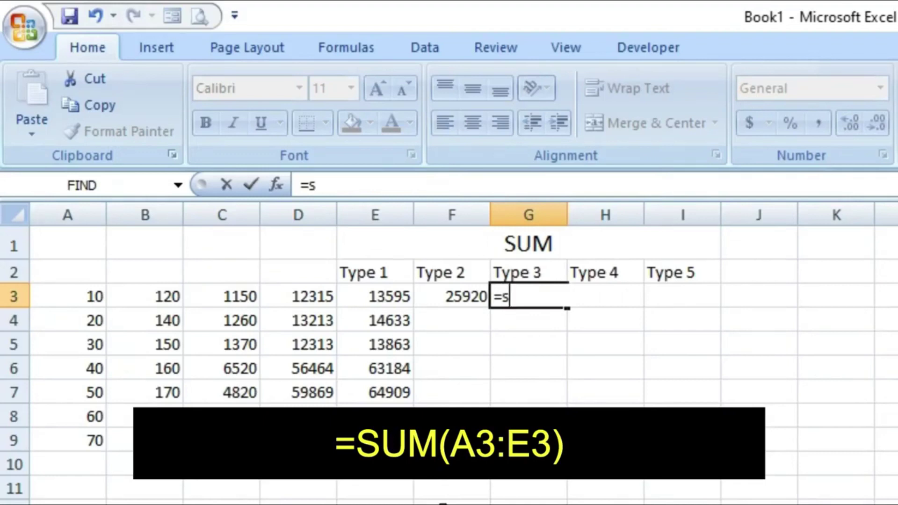
text(um()
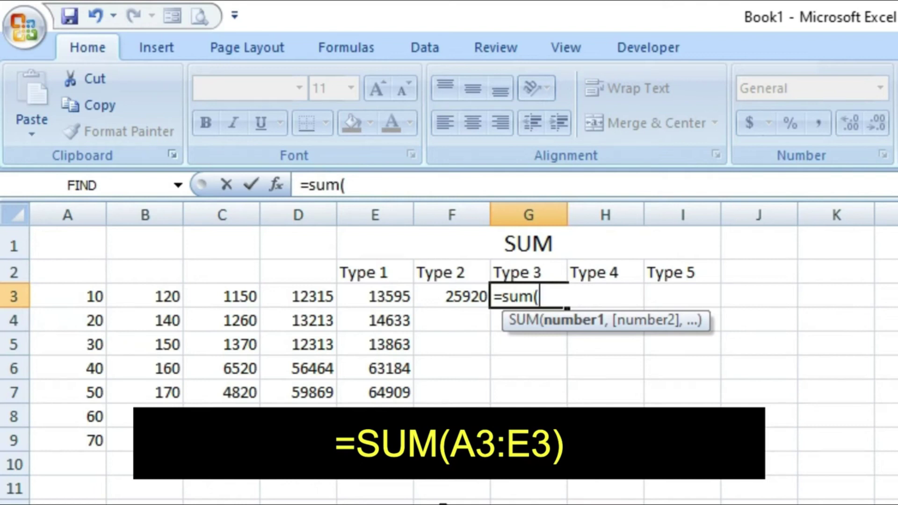
drag(62, 293, 366, 290)
text())
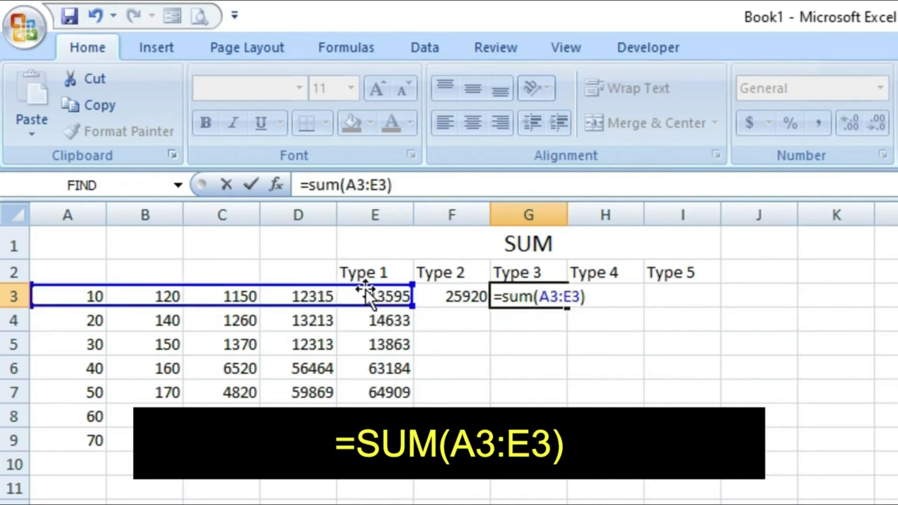
key(Return)
key(Up)
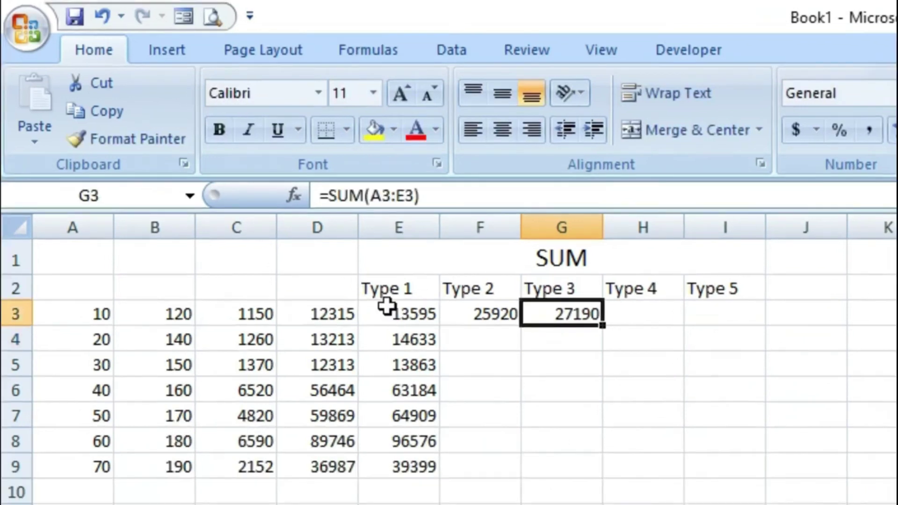
Step: Enter the formula =SUM(A3:A9) in cell A10 to total column A
key(Left)
key(Left)
key(Left)
key(Left)
key(Left)
key(Left)
key(Down)
key(Down)
key(Down)
key(Down)
key(Down)
key(Down)
key(Down)
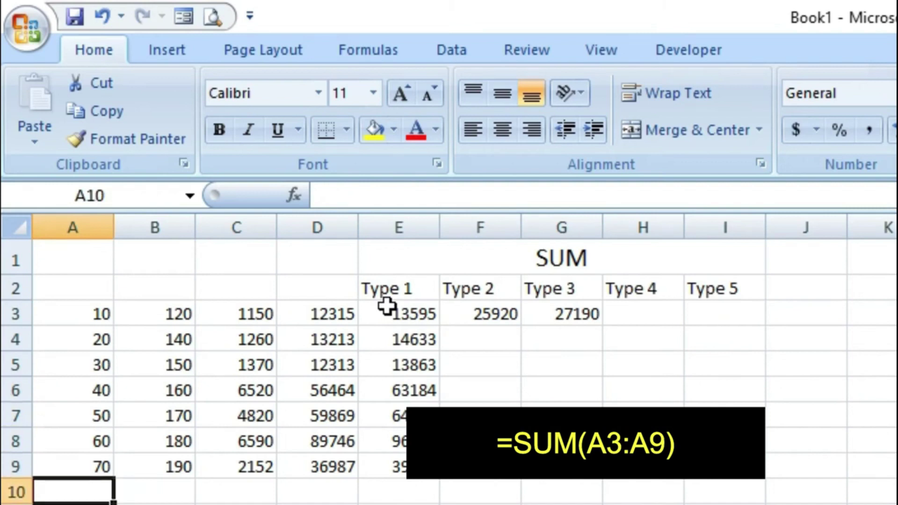
text(=sum(a3)
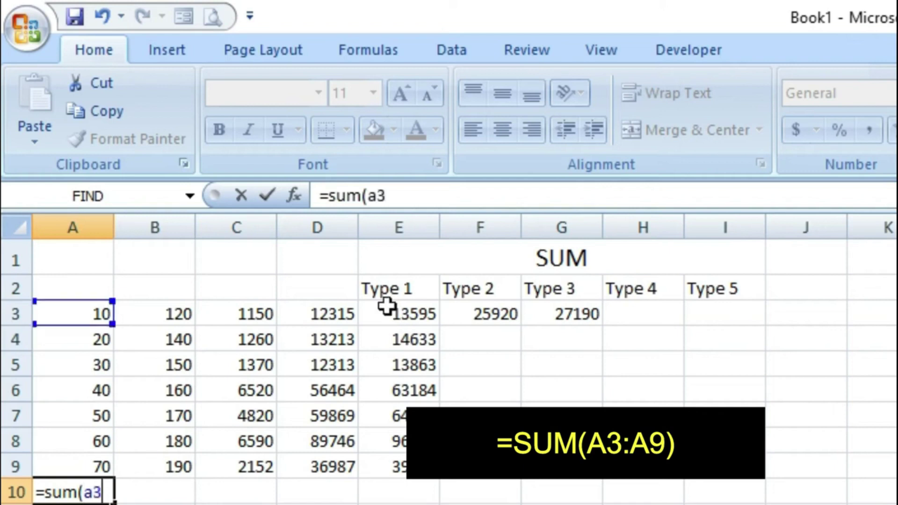
text(:)
key(Left)
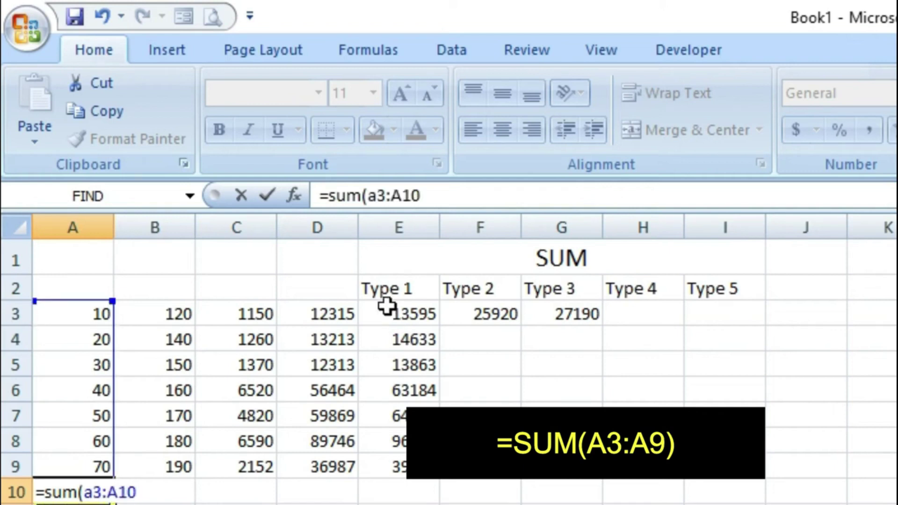
key(BackSpace)
key(BackSpace)
key(BackSpace)
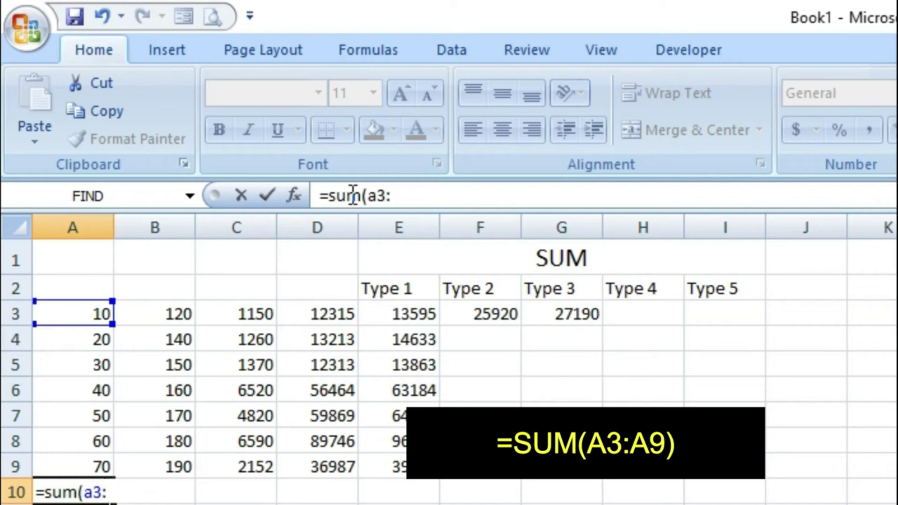
text(a9))
key(Return)
key(Up)
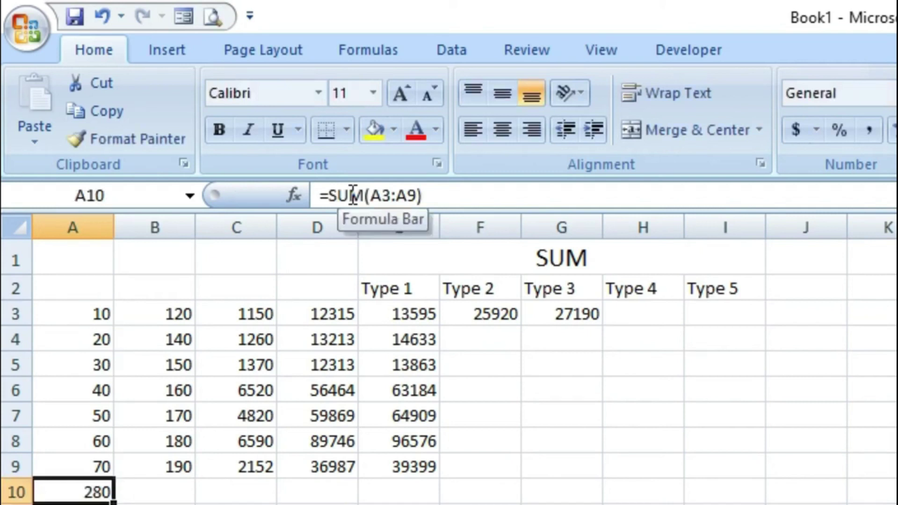
Step: Make the column total in cell A10 bold and review its formula
click(350, 195)
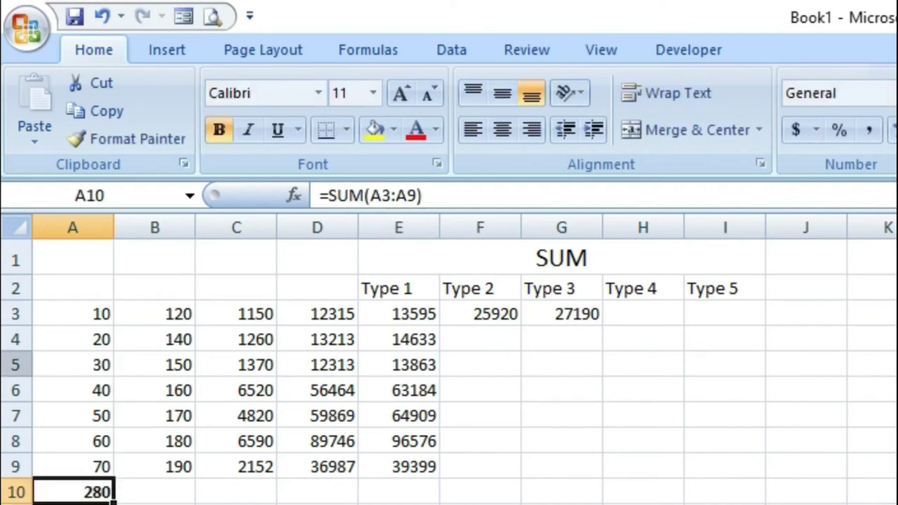
key(ctrl+b)
click(456, 190)
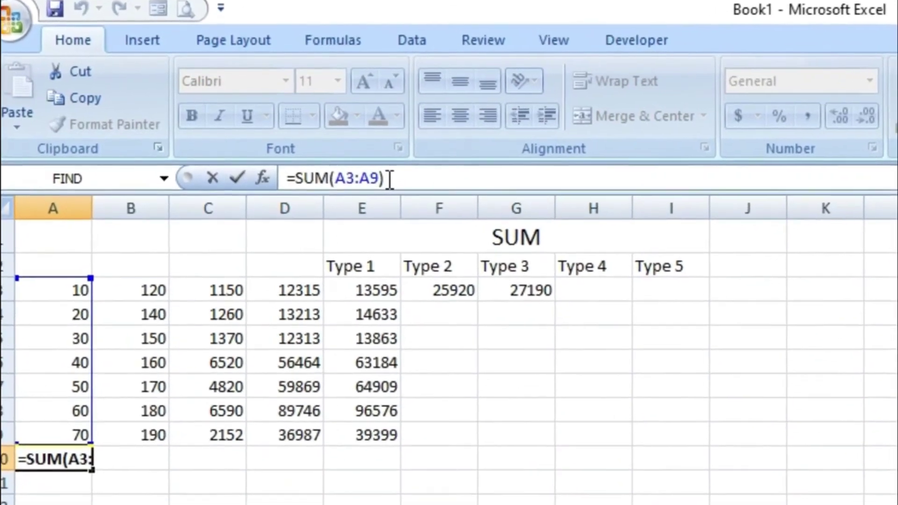
drag(387, 178, 283, 176)
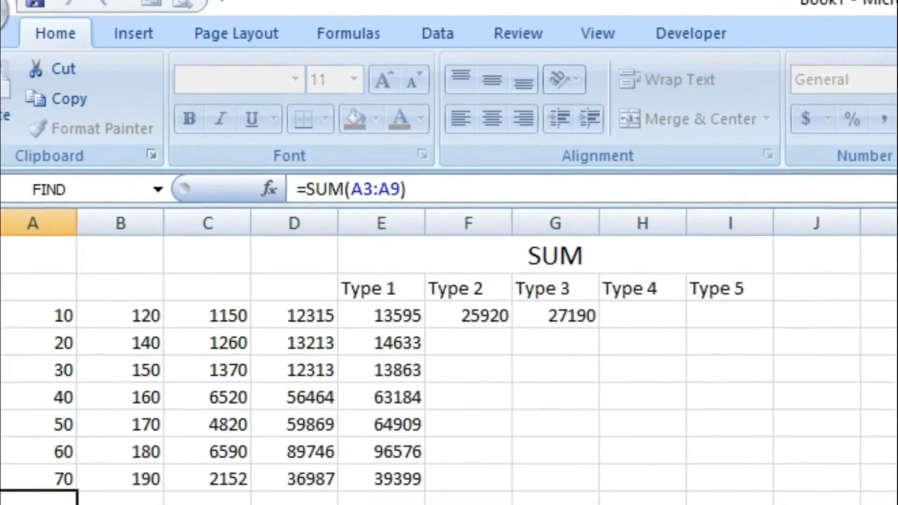
key(Escape)
Step: Total B3:B9 in cell B10 with AutoSum and review the resulting formula
click(537, 309)
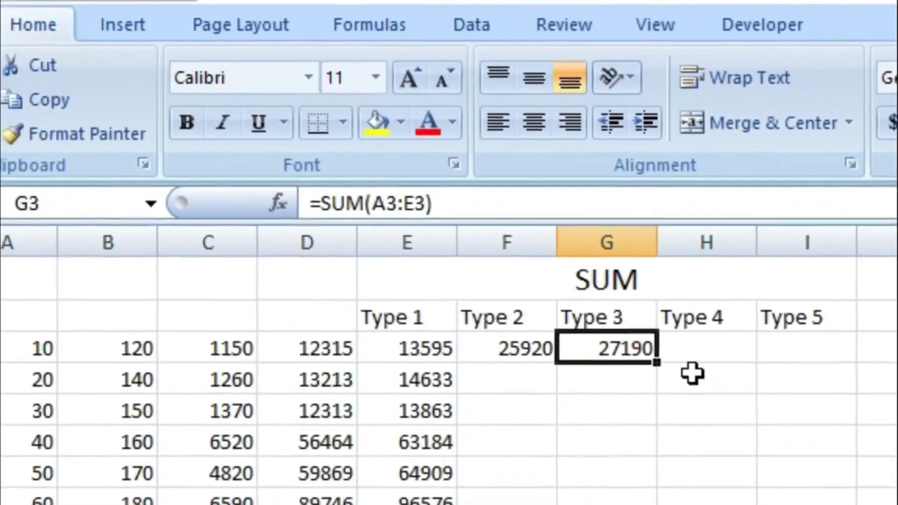
click(689, 341)
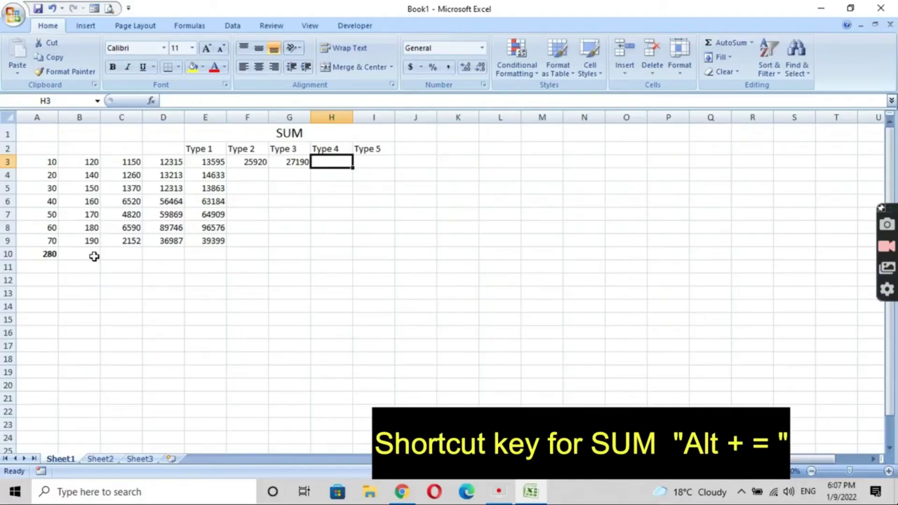
click(94, 256)
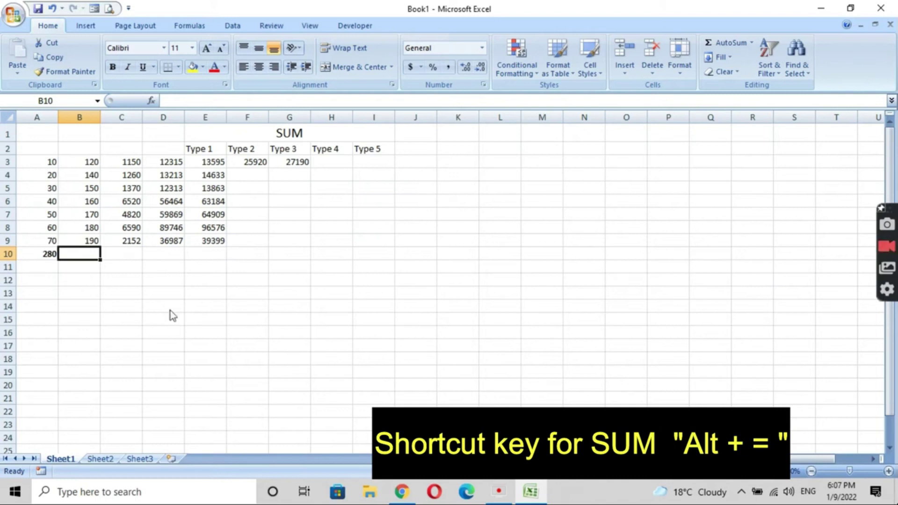
key(alt+equal)
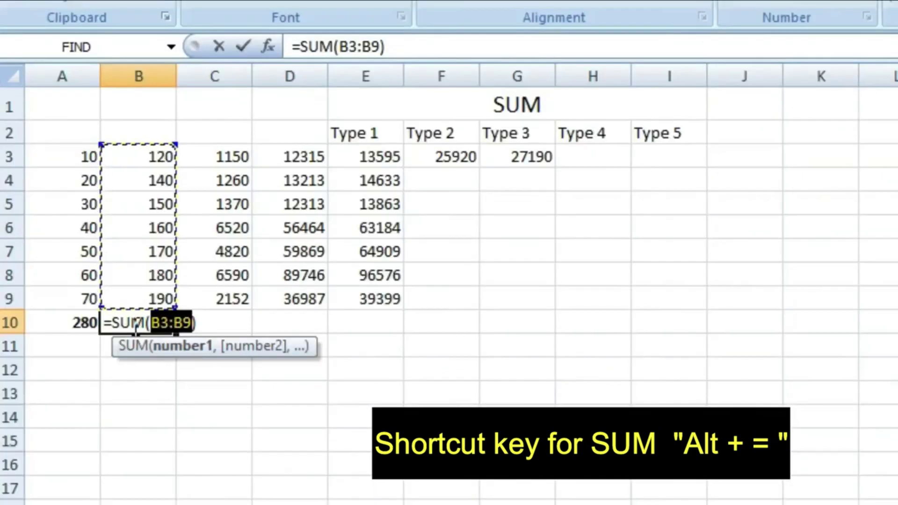
key(Return)
click(132, 325)
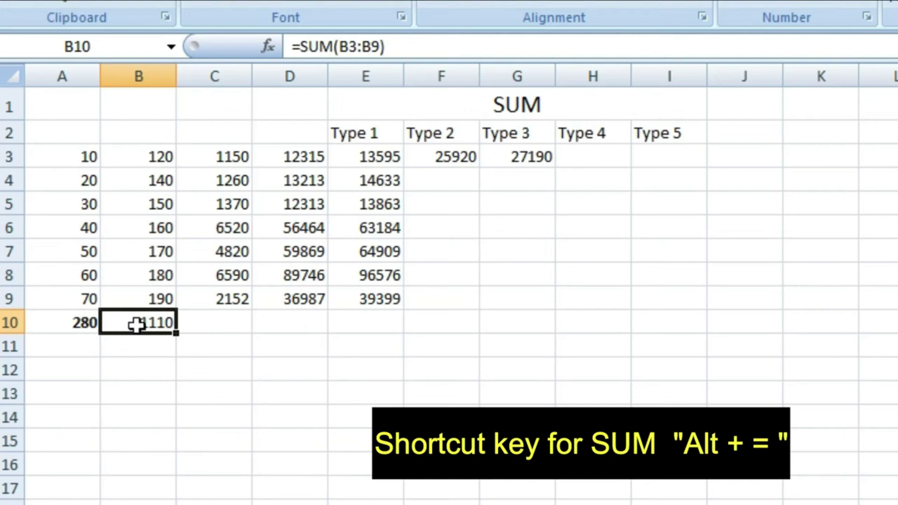
click(403, 46)
key(Escape)
Step: Re-enter the total of A3:A9 in cell A10 using AutoSum
click(74, 320)
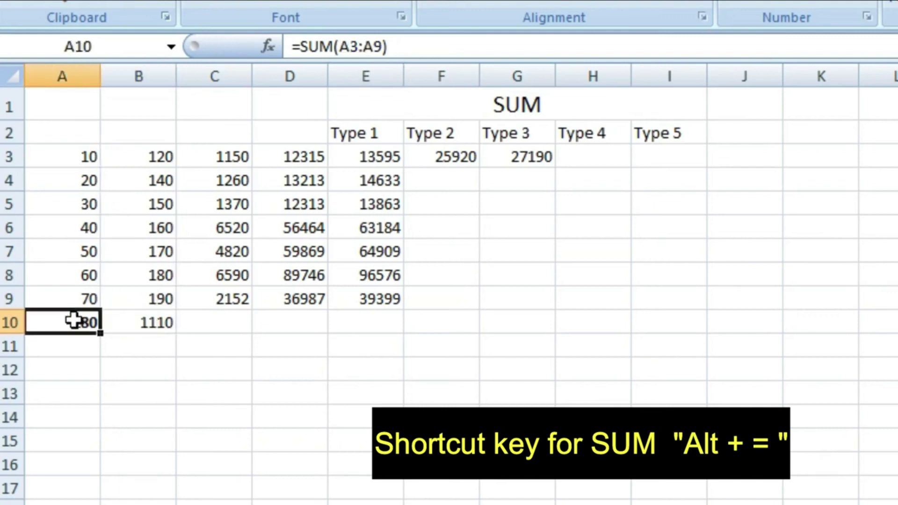
key(alt+equal)
key(ctrl+Return)
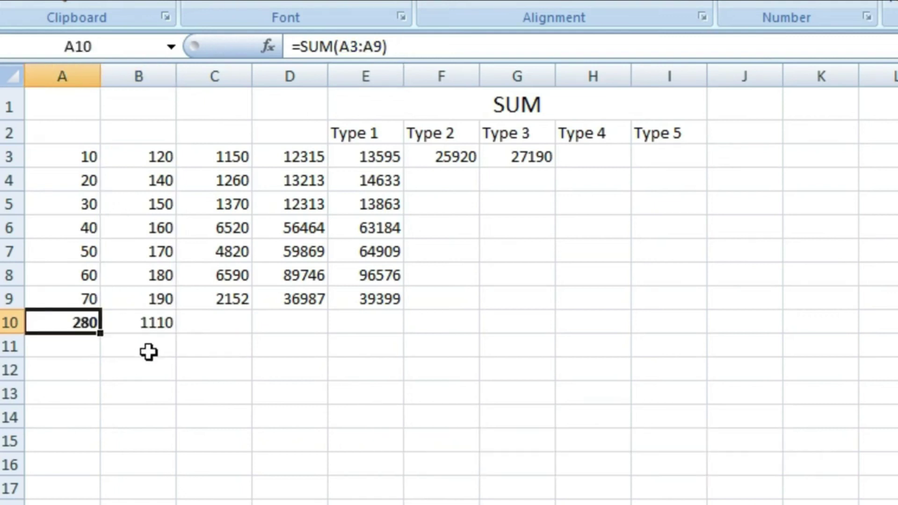
click(166, 322)
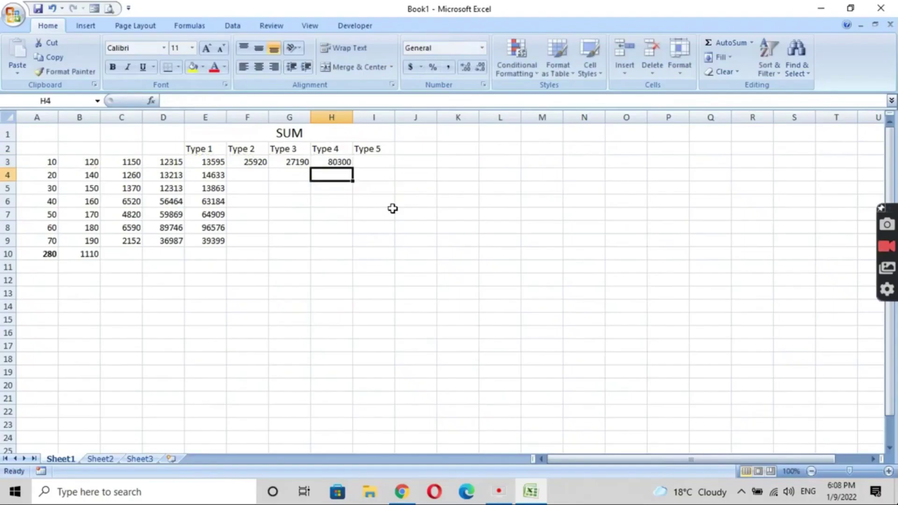
Step: Examine the SUM formulas in cells H3 and G3 under the Type 4 and Type 3 headings
key(Up)
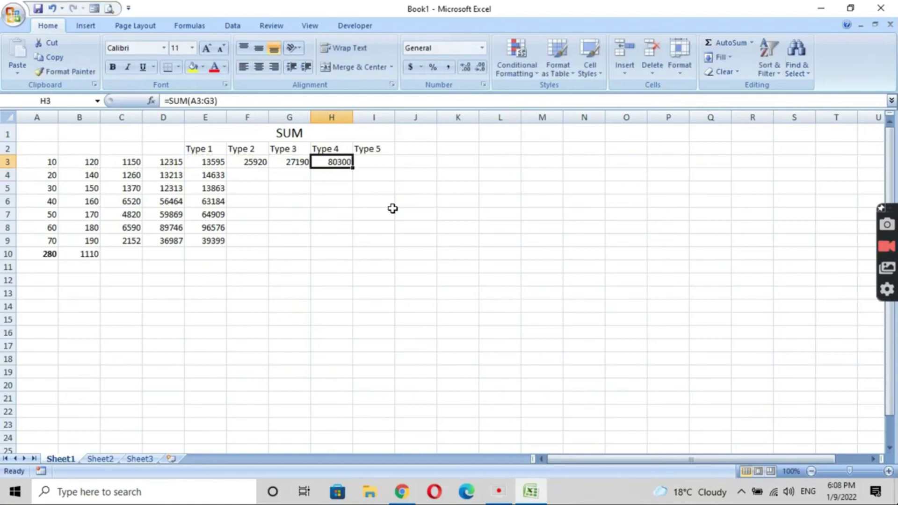
key(F2)
key(Escape)
key(Left)
key(F2)
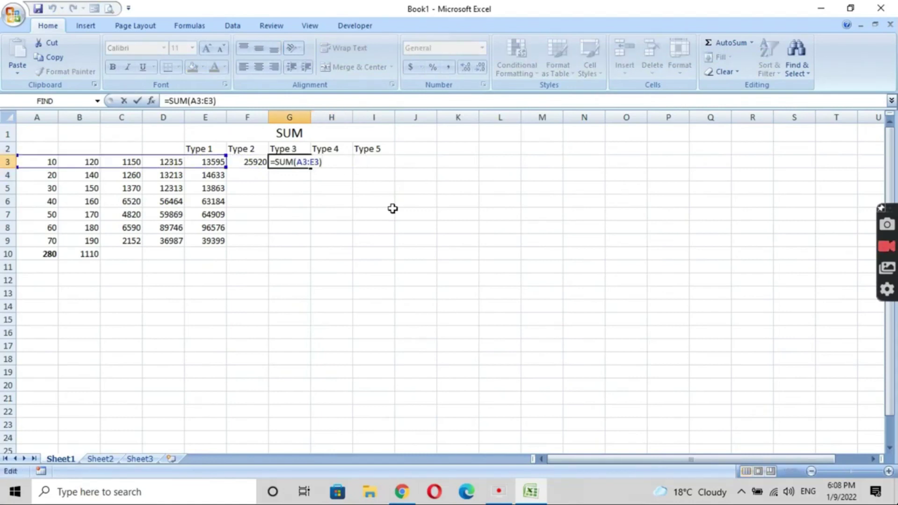
key(Return)
key(Up)
key(Right)
key(F2)
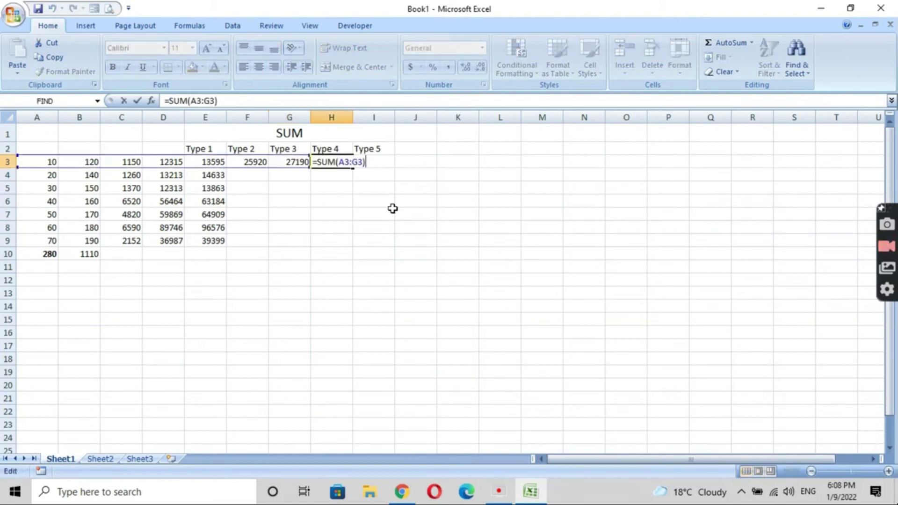
key(Return)
key(Up)
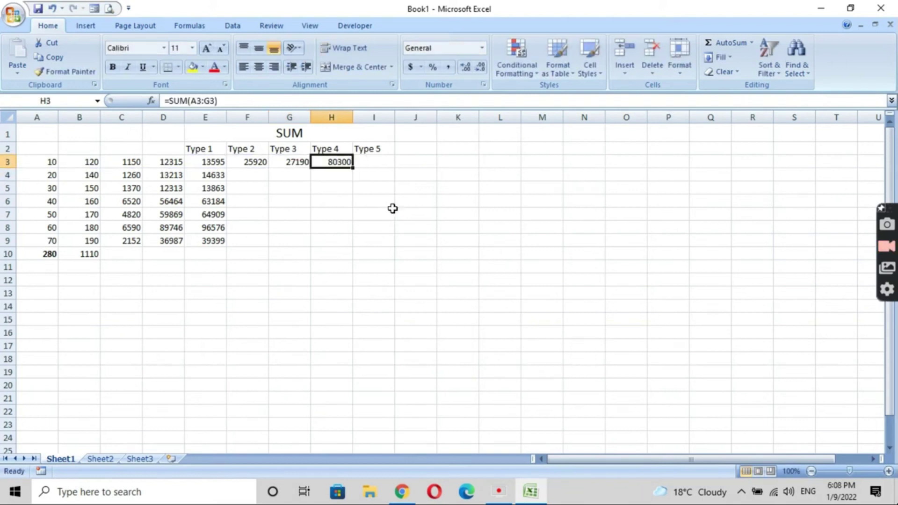
key(Left)
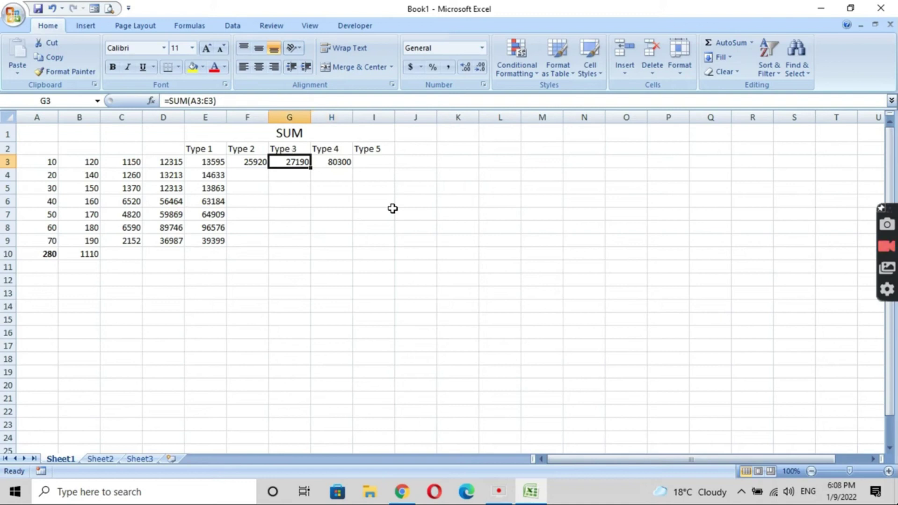
key(F2)
key(Escape)
key(Right)
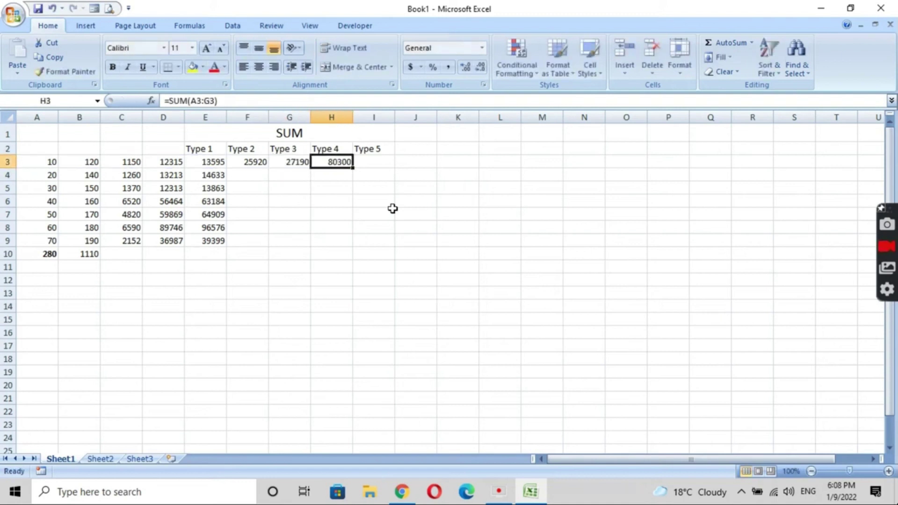
key(Right)
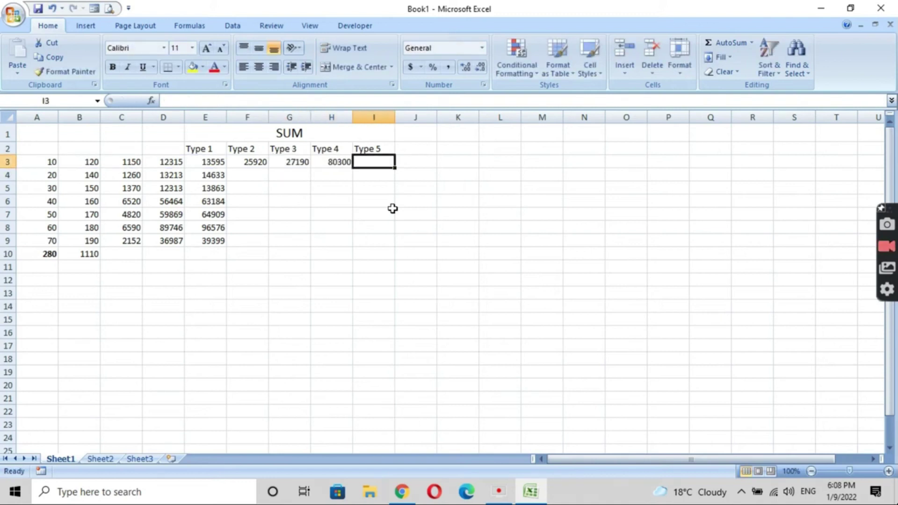
key(Left)
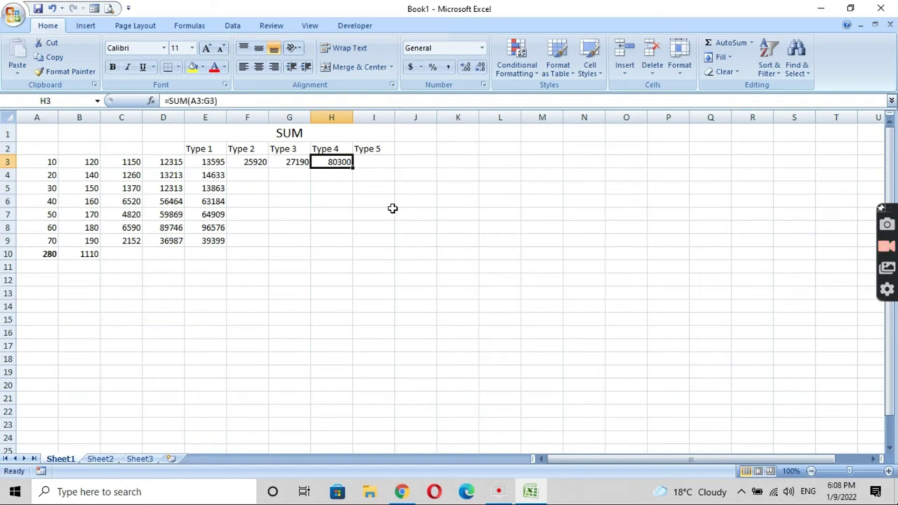
key(Right)
Step: Total A3:H3 in cell I3 under Type 5 by applying AutoSum's Sum to the selected row values
key(Left)
key(Left)
key(Left)
key(Left)
key(Left)
key(Left)
key(Left)
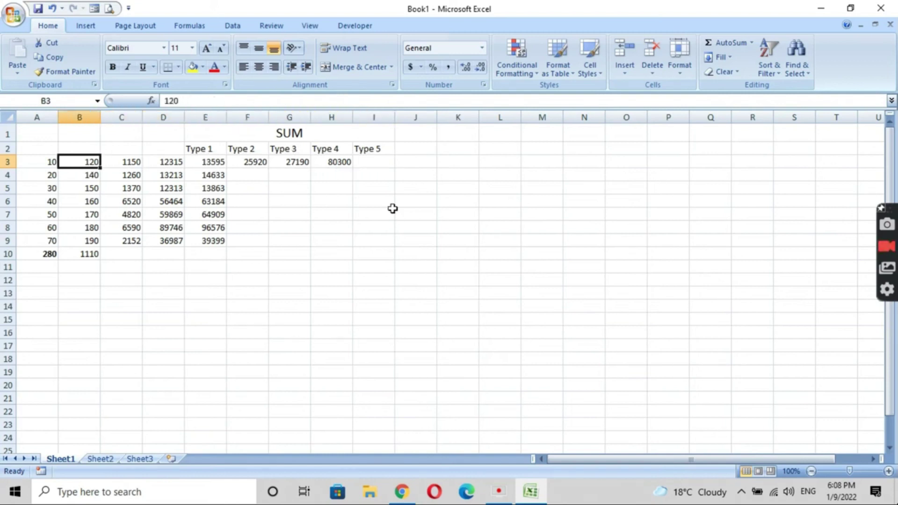
key(Left)
key(shift+Right)
key(shift+Right)
key(shift+Right)
key(shift+Right)
key(shift+Right)
key(shift+Right)
key(shift+Right)
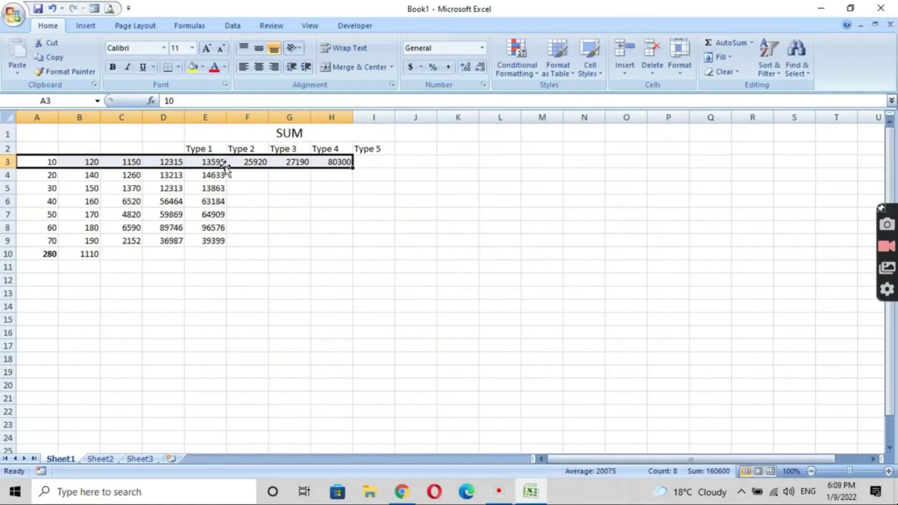
click(43, 164)
drag(43, 164, 330, 162)
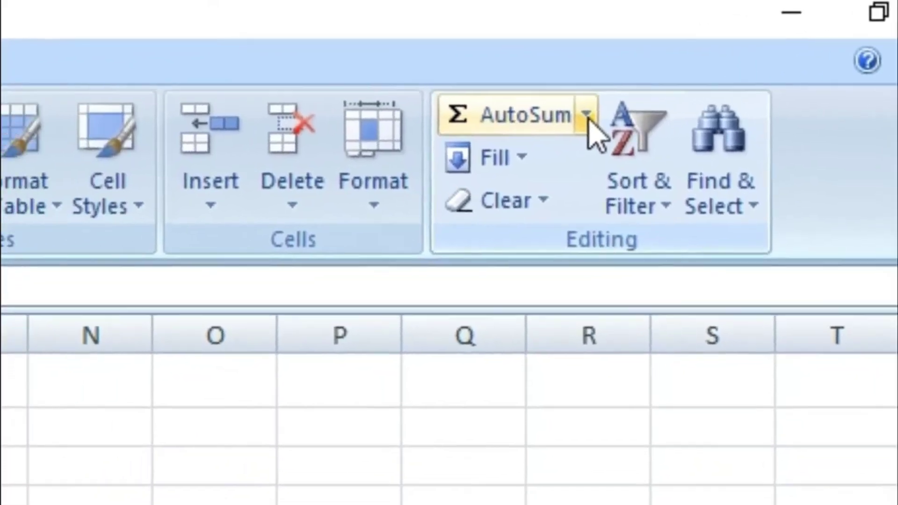
click(752, 42)
click(695, 148)
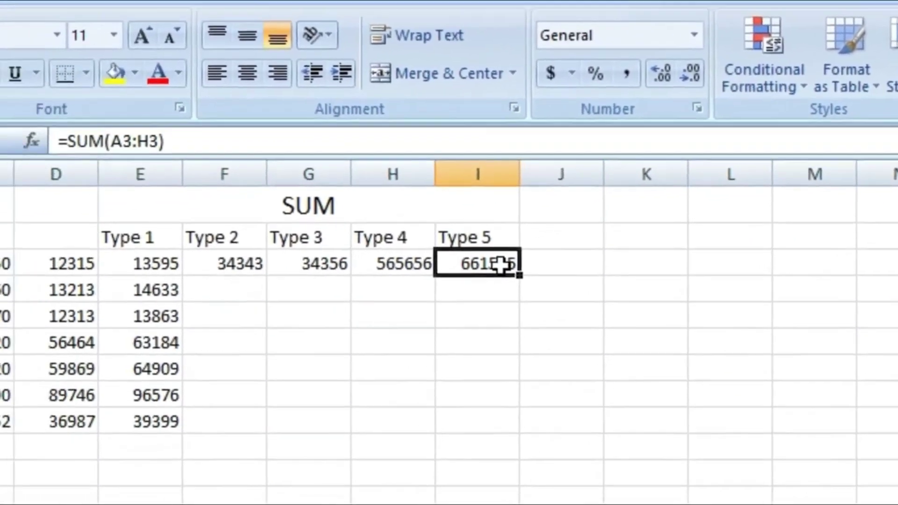
Step: Review the SUM formula in cell I3 and the plus formula in cell E3
double_click(501, 264)
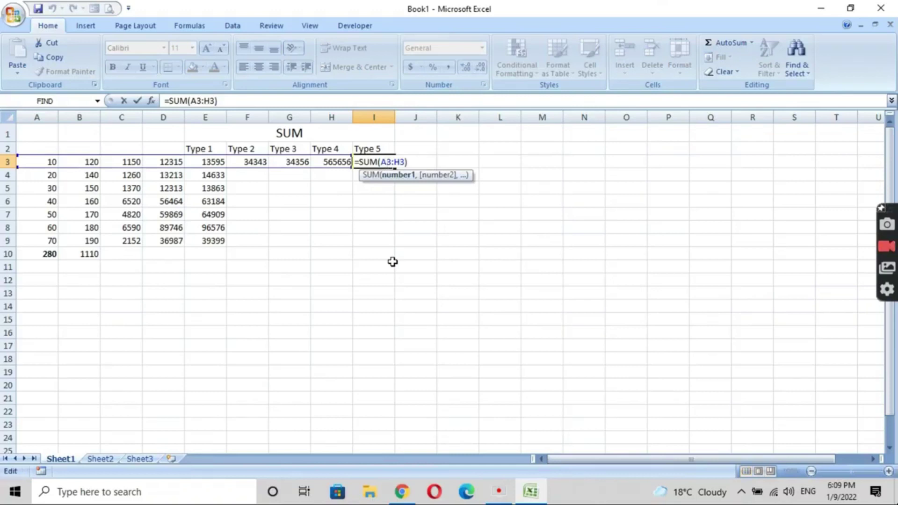
click(394, 265)
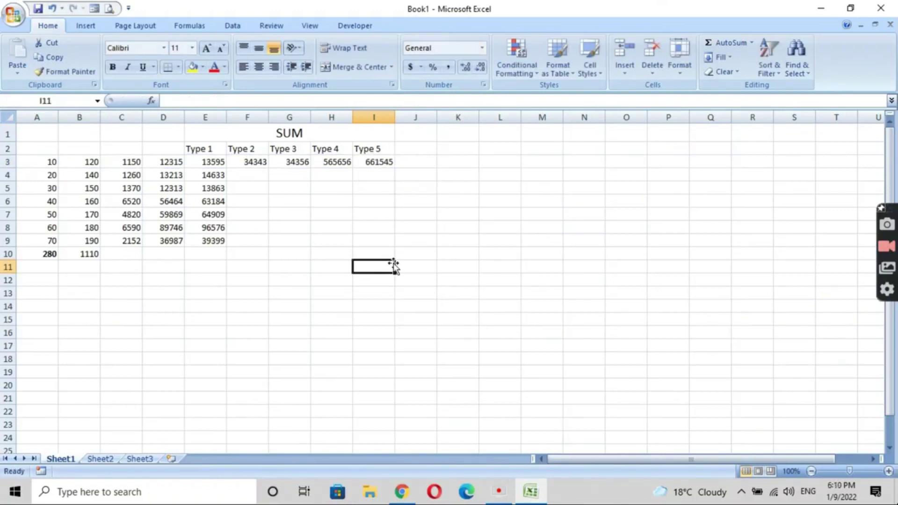
double_click(211, 165)
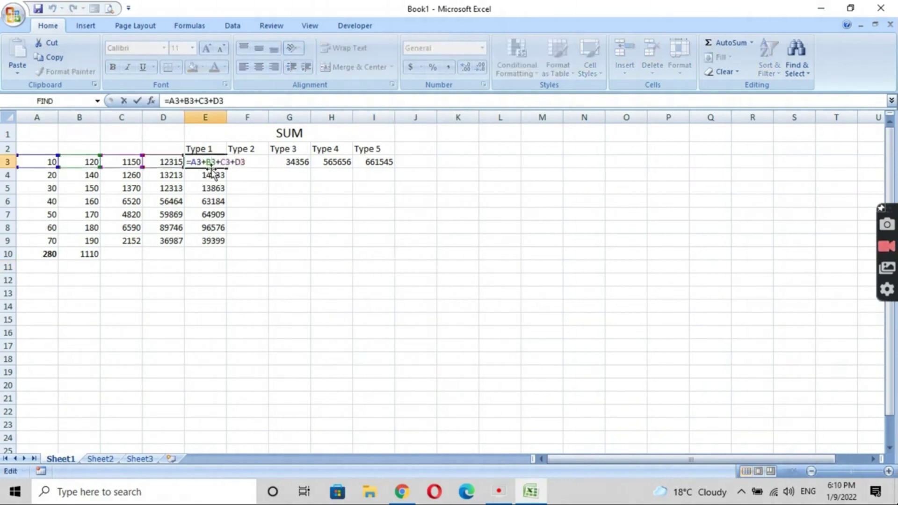
key(Escape)
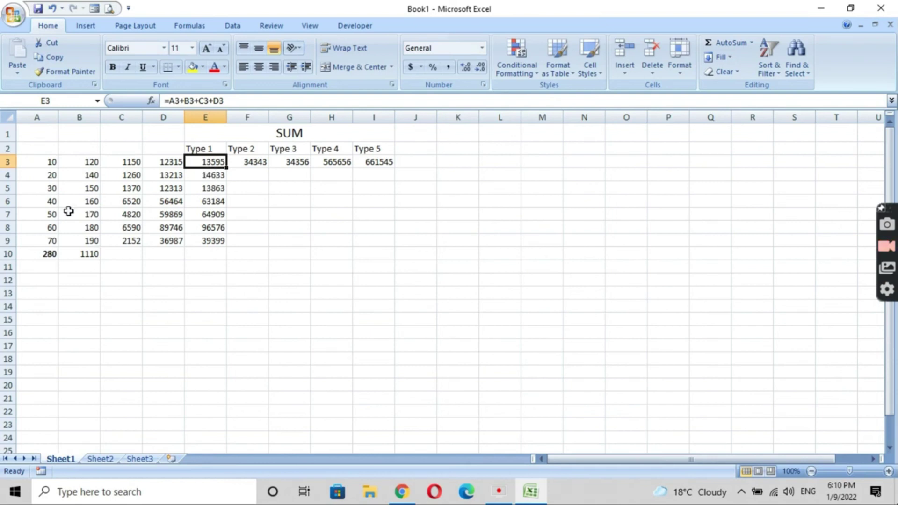
Step: Replace the Type 2 value in cell F3 with the plus formula =A3+C3+E3
click(253, 161)
text(=)
key(Left)
key(Left)
key(Left)
key(Left)
key(Left)
text(+)
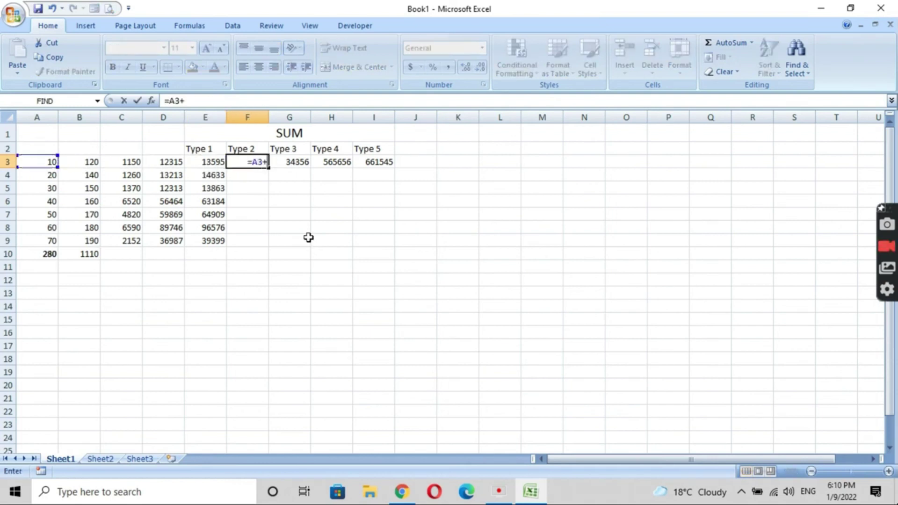
key(Left)
key(Left)
key(Left)
text(+)
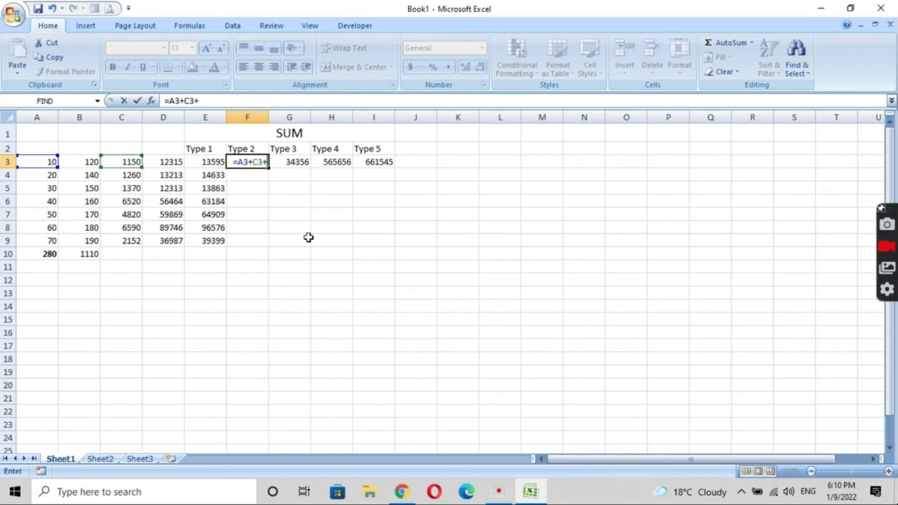
key(Left)
key(Return)
Step: Re-enter the total of column A in cell A10 with the manually written formula =sum(a3:a9)
key(Up)
key(Down)
key(Down)
key(Down)
key(Down)
key(Down)
key(Down)
key(Left)
key(Left)
key(Left)
key(Left)
key(Left)
key(Down)
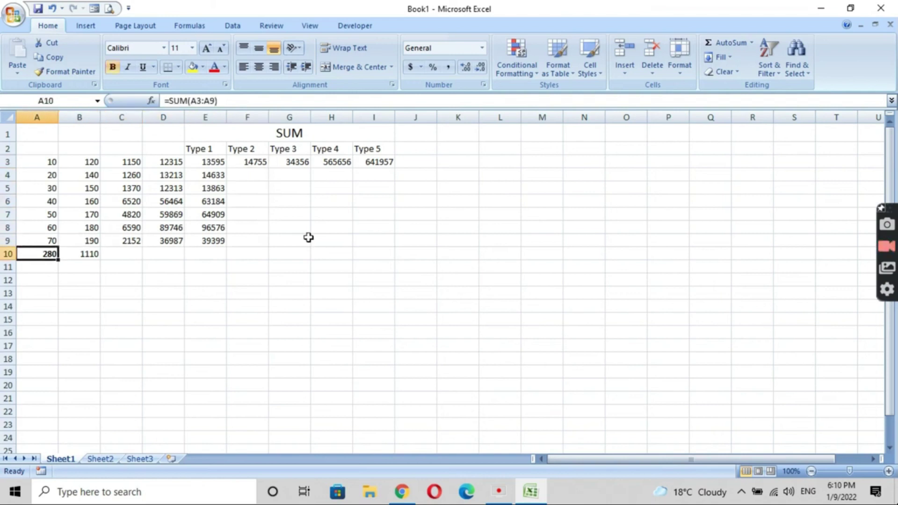
text(=sum()
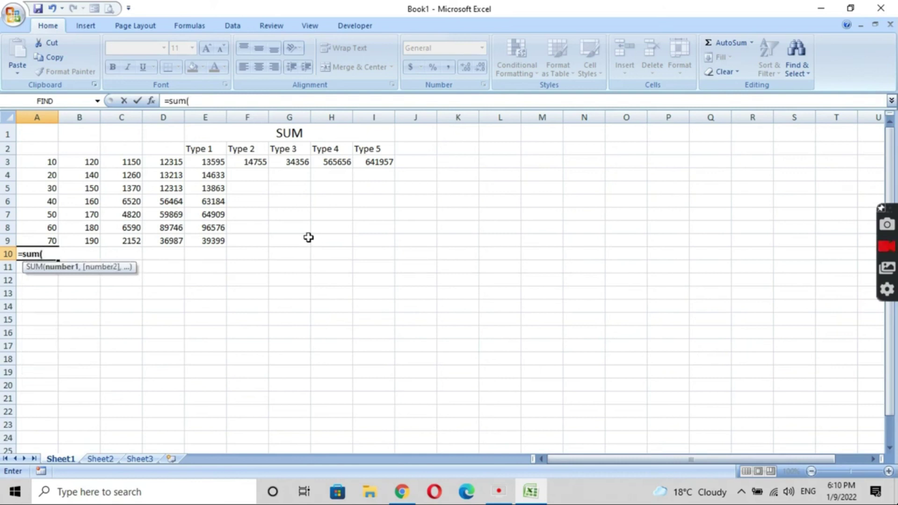
text(a3:a9)
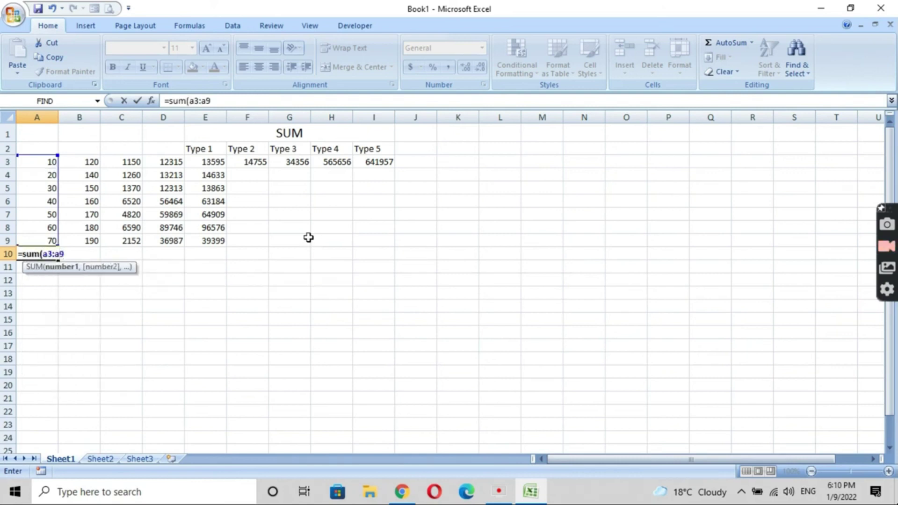
key(Return)
key(Up)
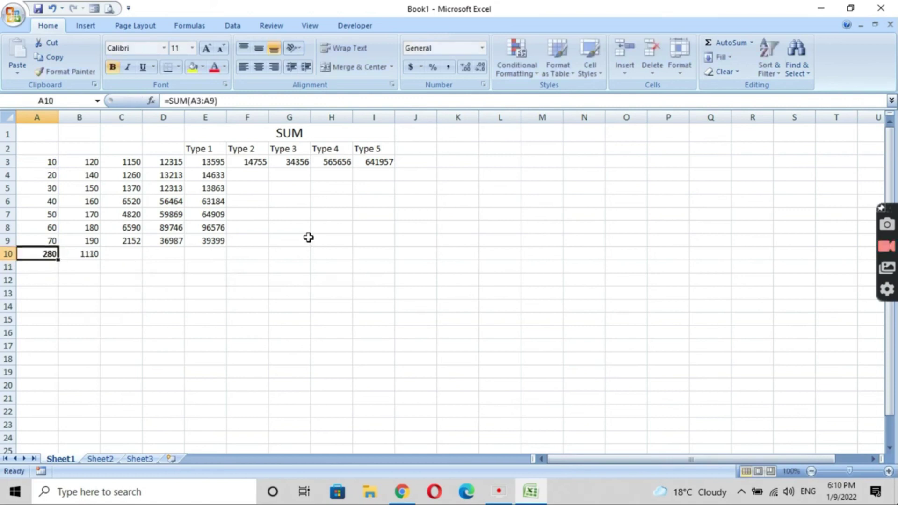
Step: Re-enter the total of B3:B9 in cell B10 using AutoSum
key(Right)
key(F2)
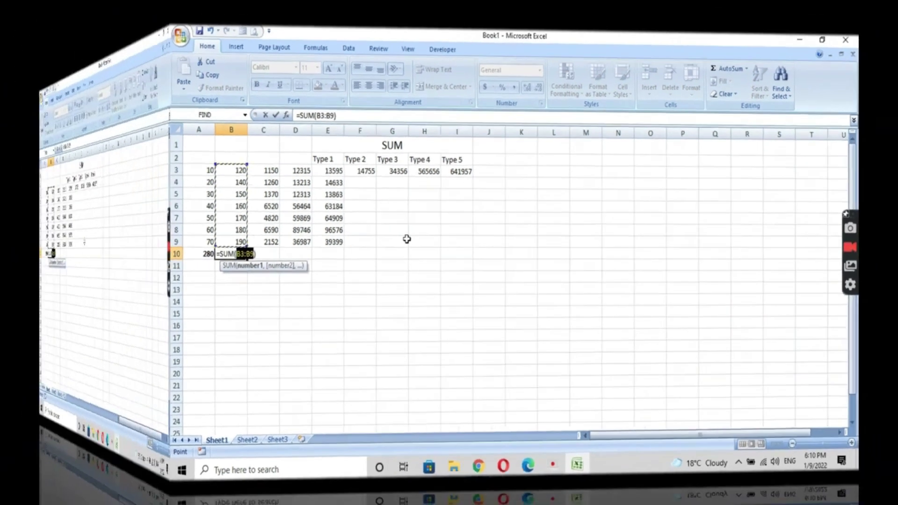
key(Return)
key(Up)
Step: Total C3:C9 in cell C10 by applying AutoSum's Sum to the selected values, and check the formula and its source range
key(Right)
key(ctrl+Up)
key(ctrl+Up)
key(ctrl+shift+Down)
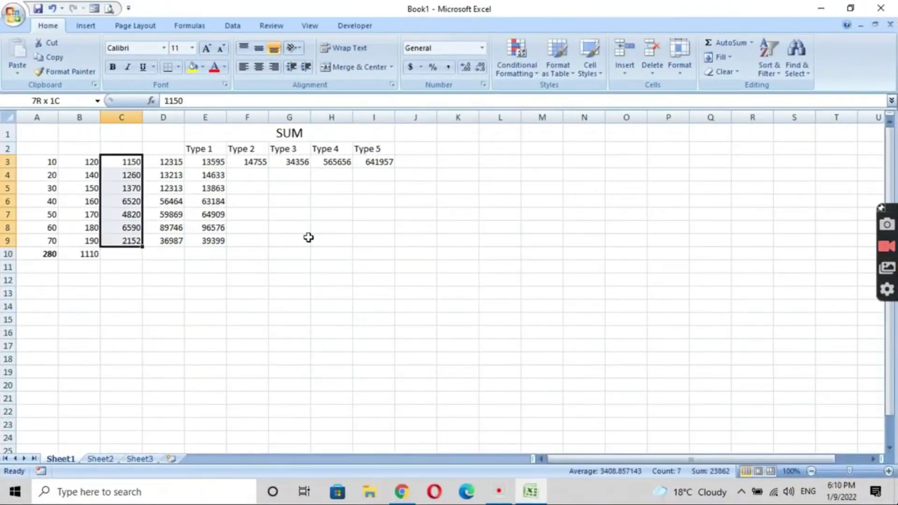
click(752, 43)
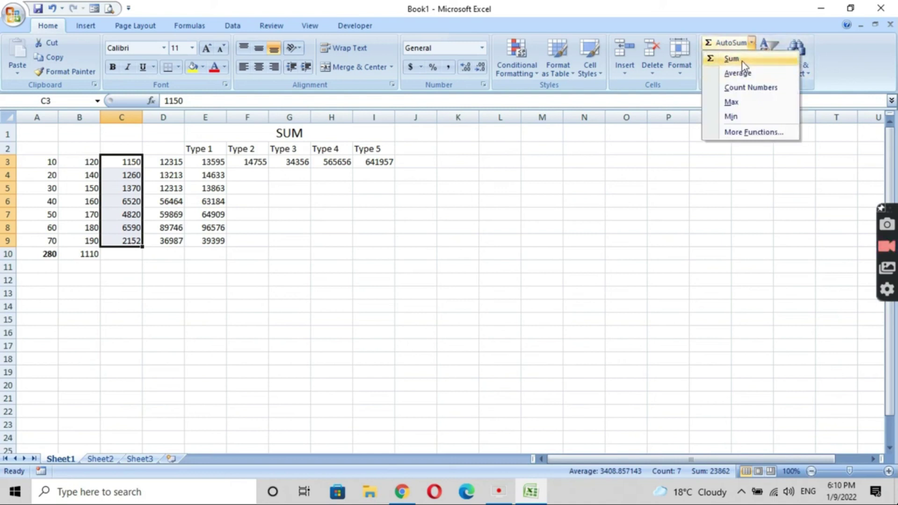
click(742, 60)
click(130, 254)
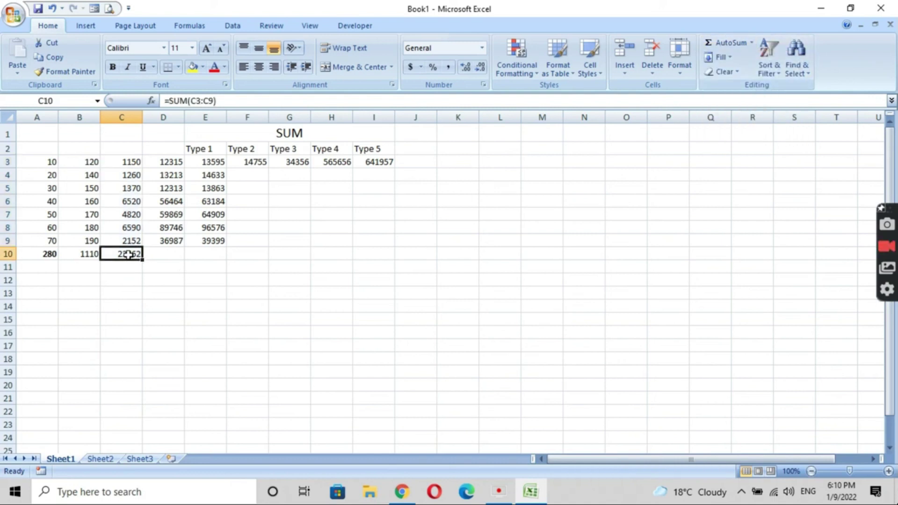
drag(129, 162, 131, 241)
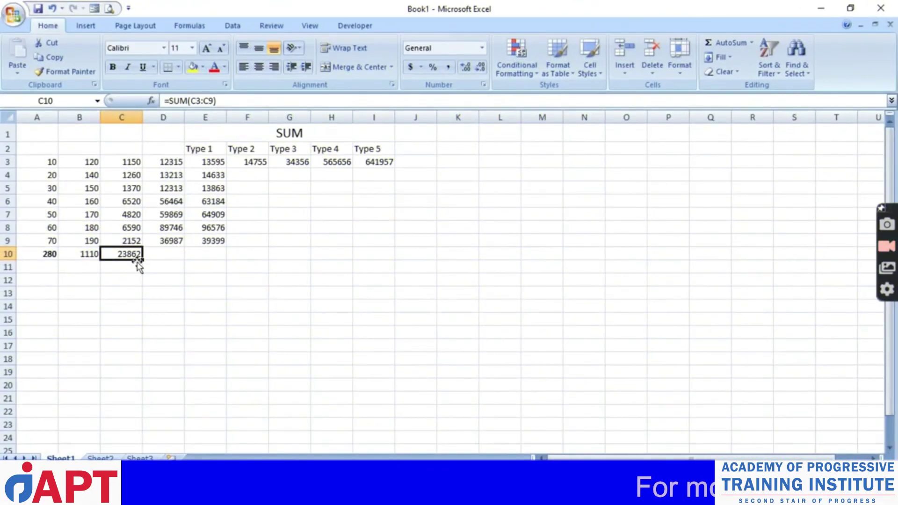
Step: Select the whole SUM example table, range A1:I10
drag(37, 134, 102, 190)
drag(288, 247, 317, 253)
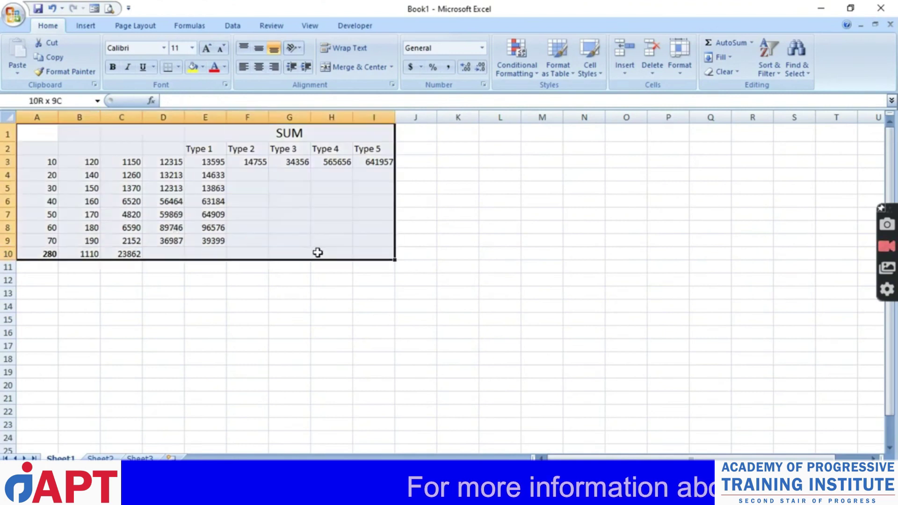
drag(376, 259, 376, 257)
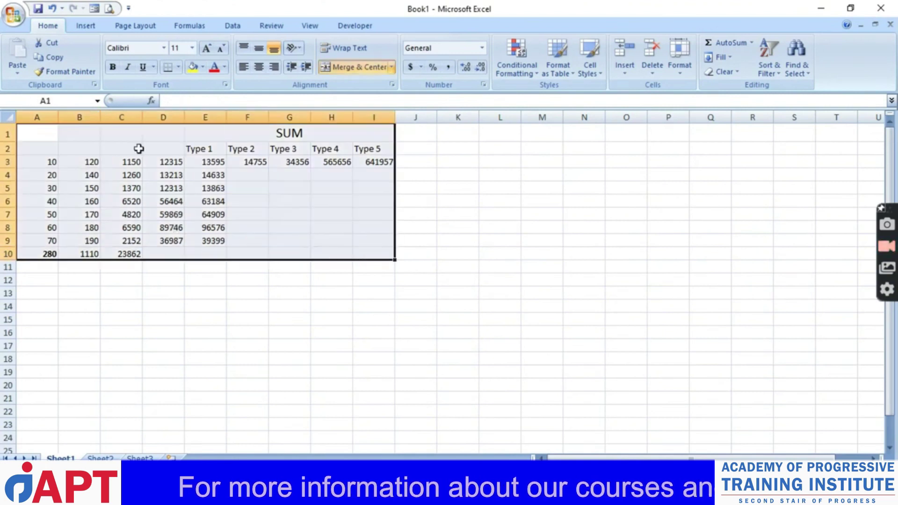
drag(55, 134, 339, 253)
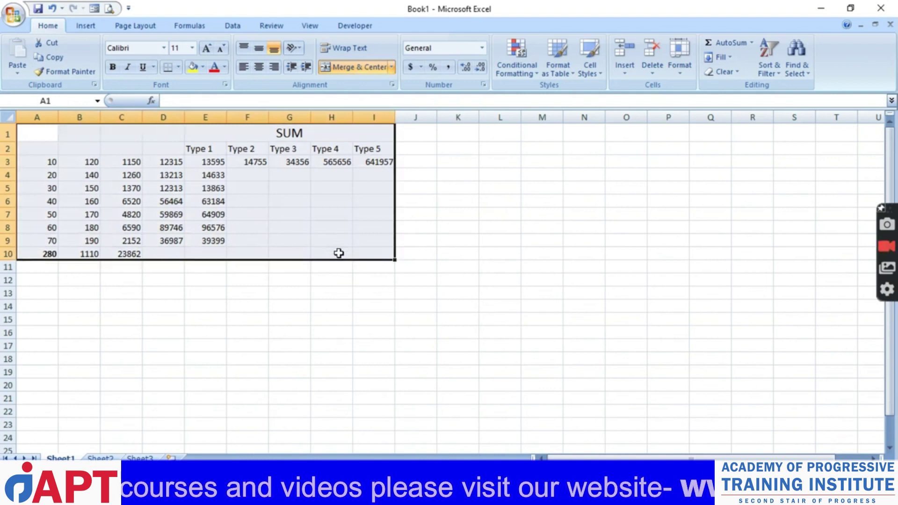